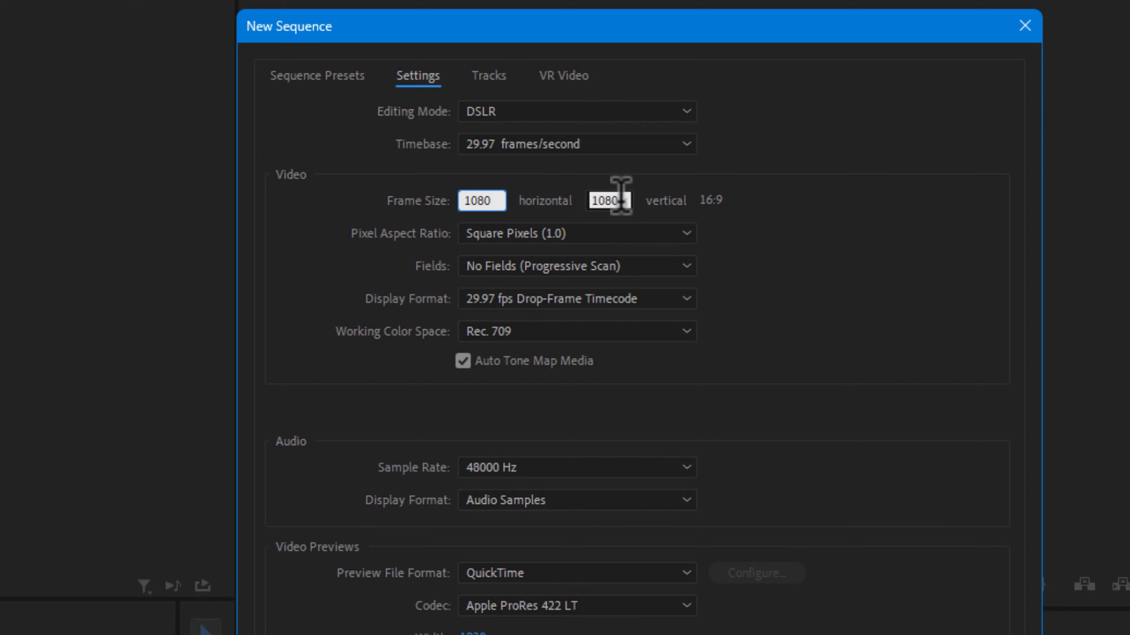
# Create the sequence with a 1080 × 1920 frame size and import the portrait, newspaper, paper-texture and paper-transition files
pyautogui.write('1920')
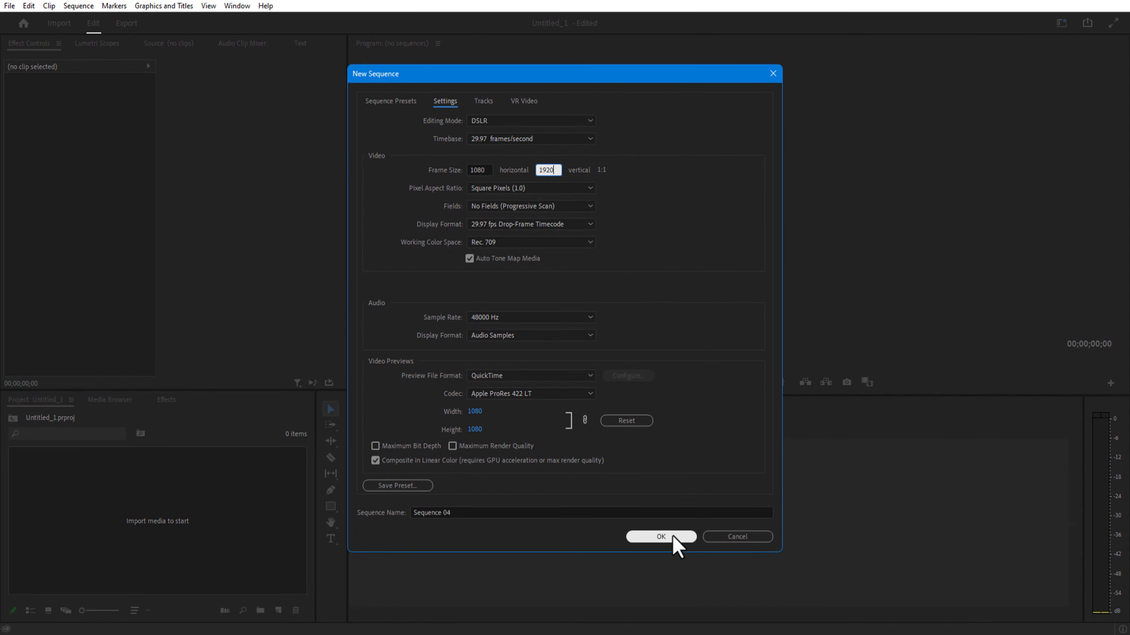
pyautogui.click(671, 536)
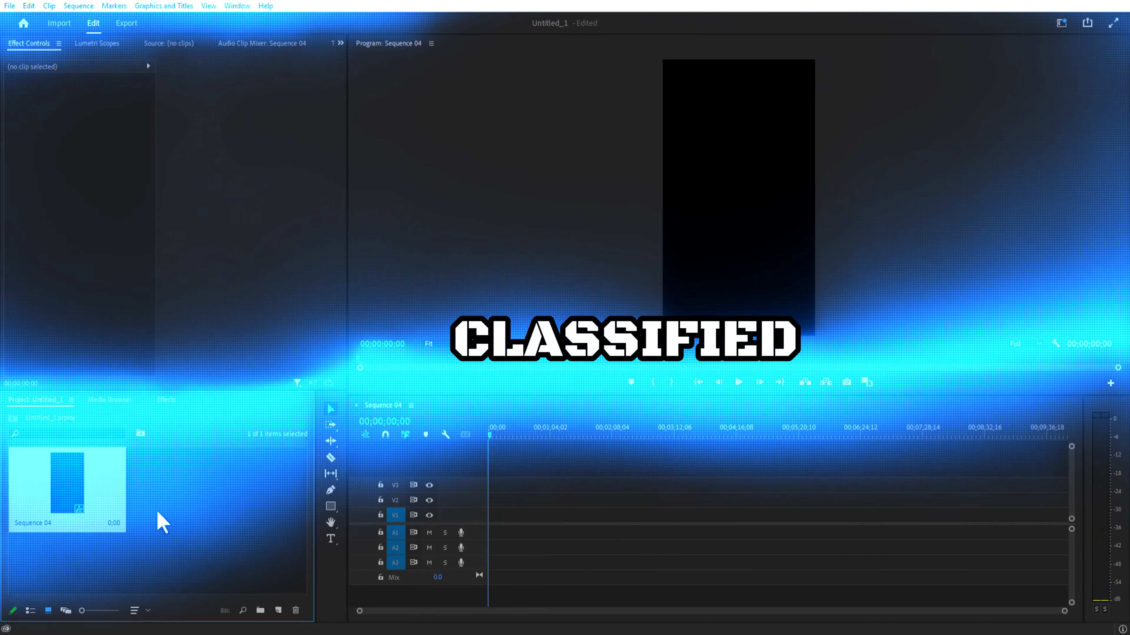
pyautogui.rightClick(159, 513)
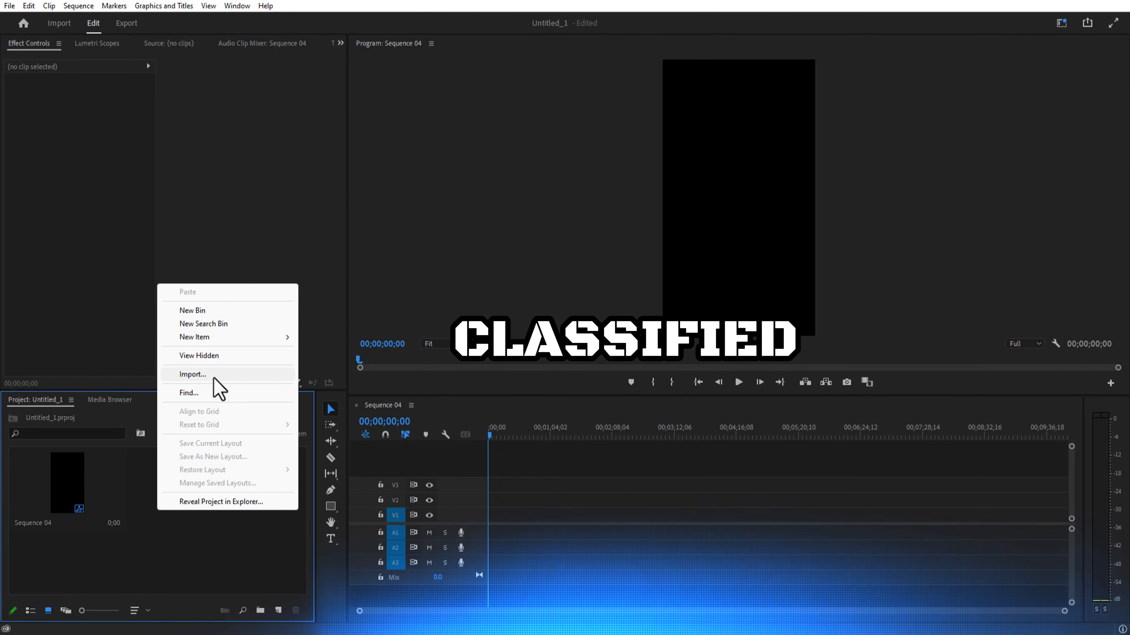
pyautogui.click(214, 375)
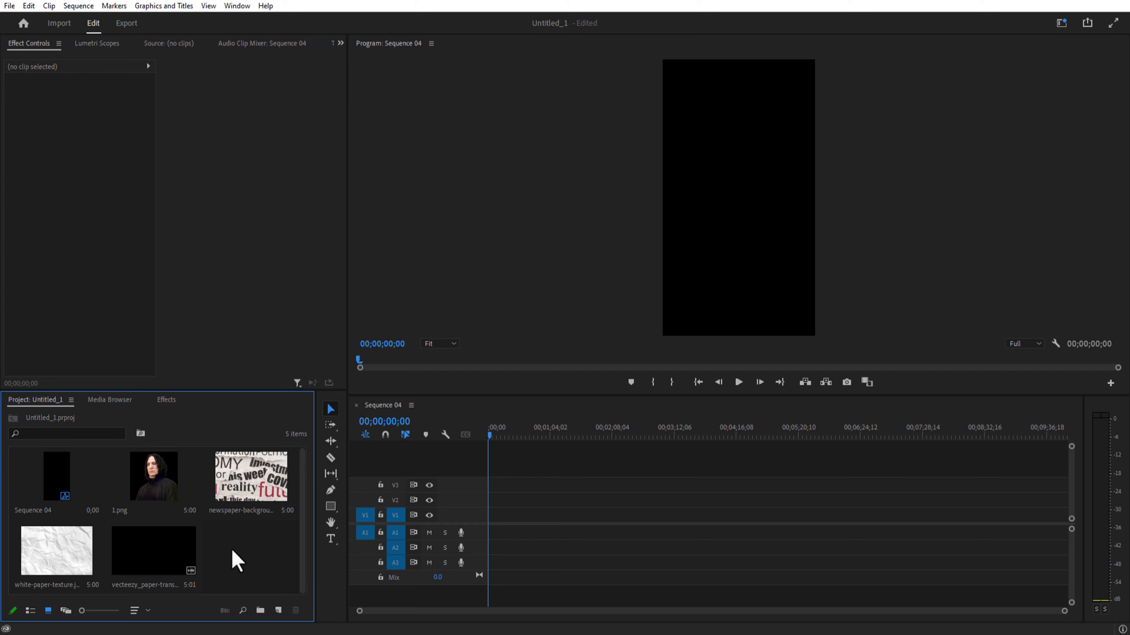
# Place the white-paper-texture image on track V1 at the start of the sequence
pyautogui.click(58, 557)
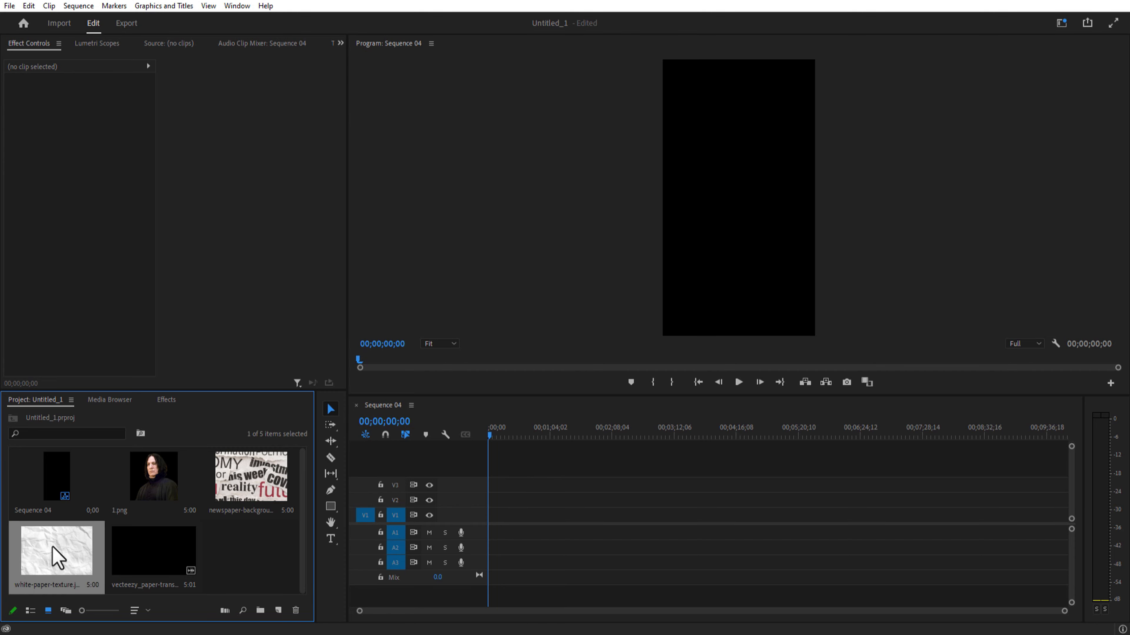
pyautogui.moveTo(545, 537); pyautogui.dragTo(489, 519)
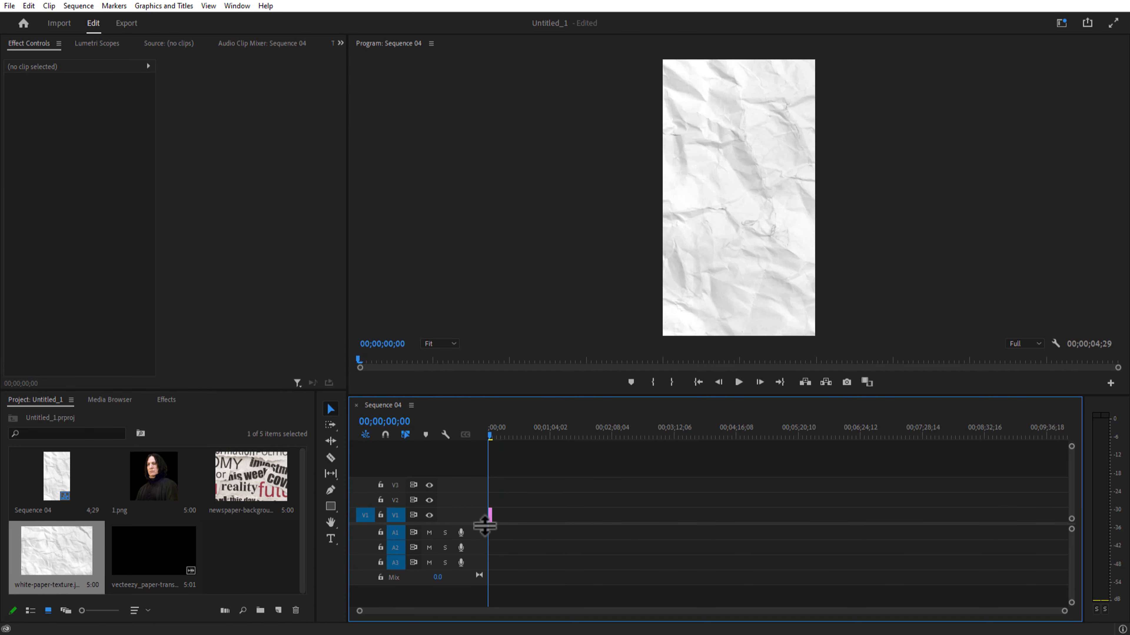
pyautogui.moveTo(1061, 611); pyautogui.dragTo(418, 611)
# Place the vecteezy paper-transition clip on track V2 above the paper texture, unlink it and delete its audio
pyautogui.click(144, 563)
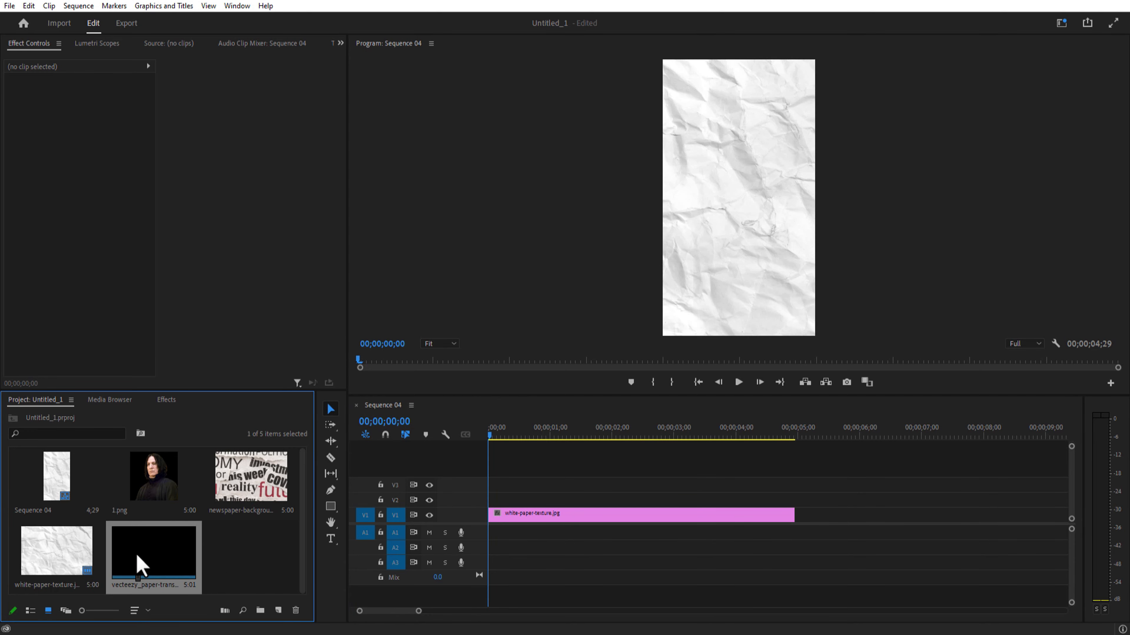
pyautogui.moveTo(131, 570); pyautogui.dragTo(497, 522)
pyautogui.click(553, 512)
pyautogui.rightClick(553, 512)
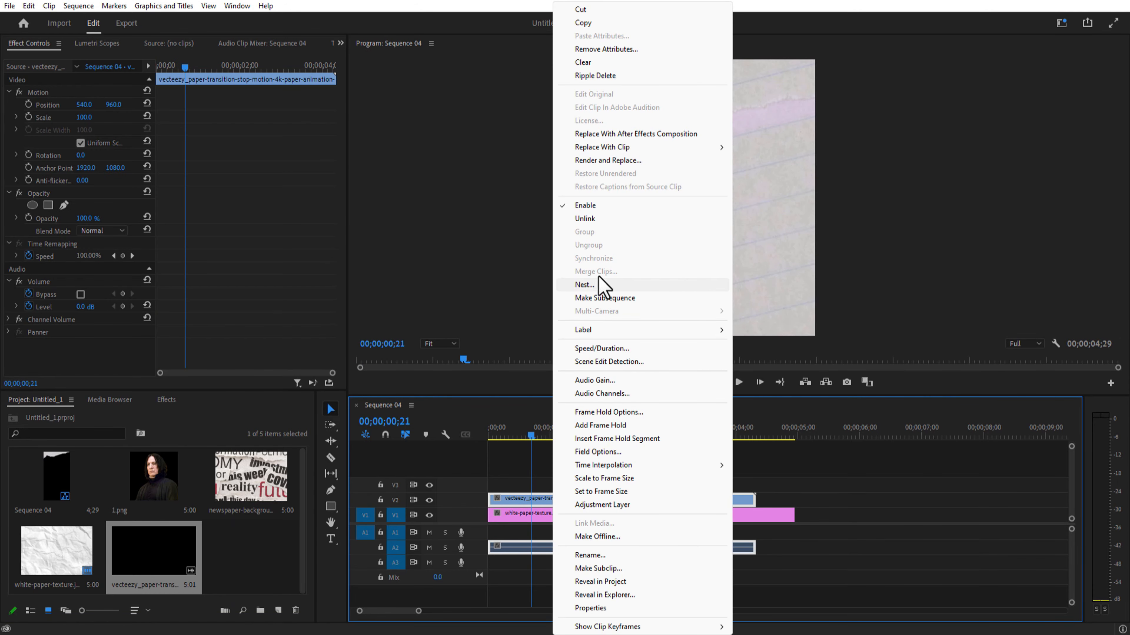
pyautogui.click(587, 219)
pyautogui.click(560, 548)
pyautogui.press('Delete')
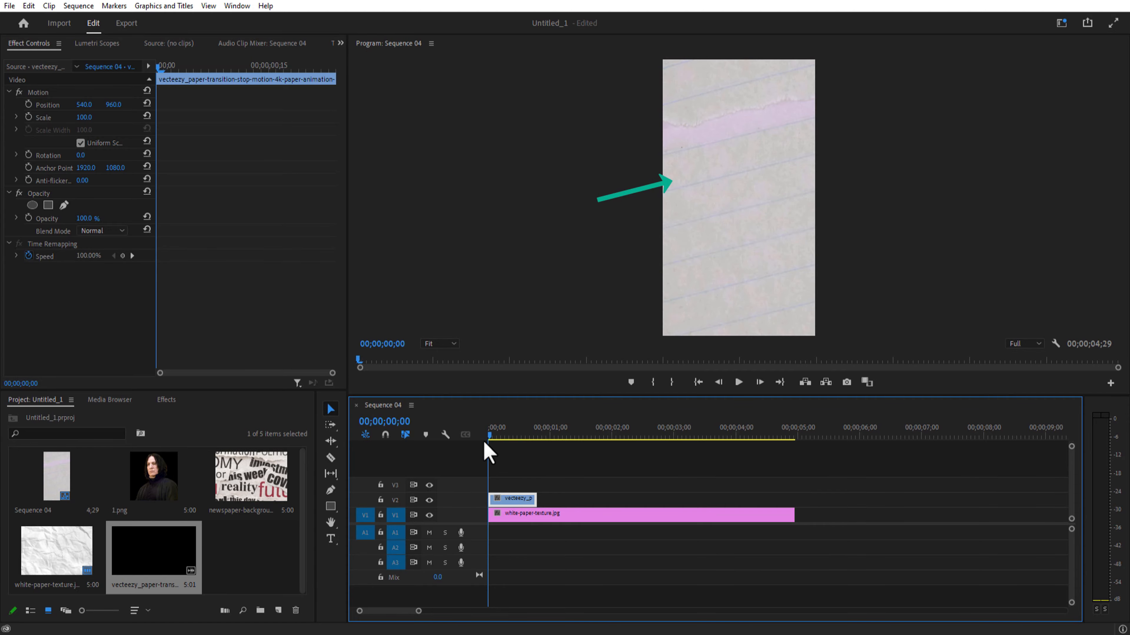
# Cut the white-paper-texture clip at 00;00;00;24, where the transition clip ends, and delete the remainder
pyautogui.moveTo(487, 438); pyautogui.dragTo(513, 450)
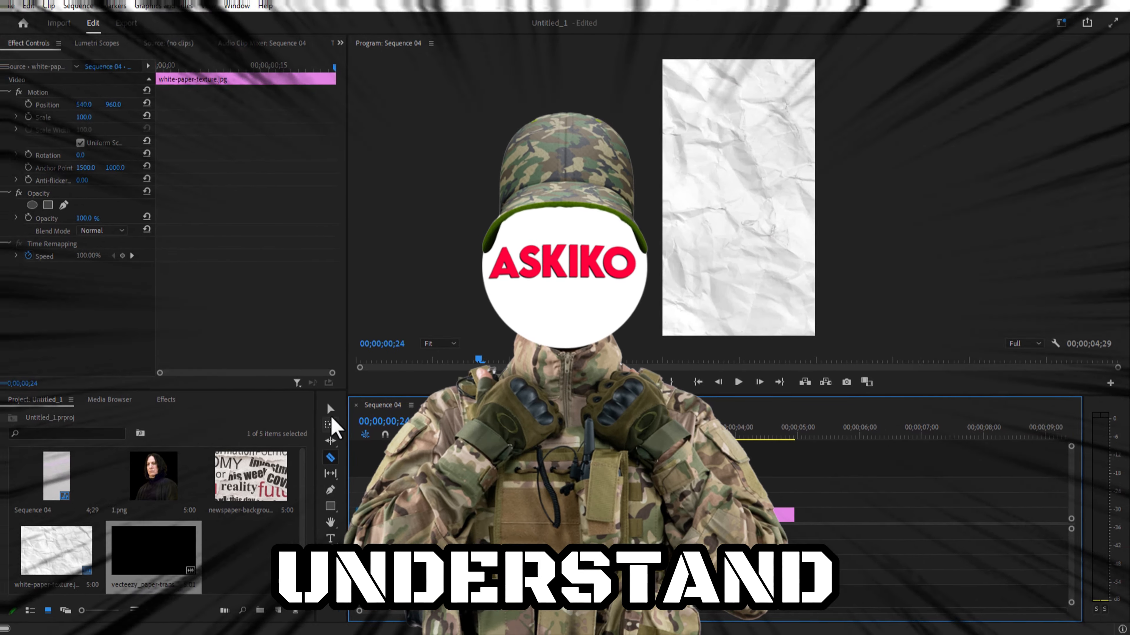
pyautogui.click(330, 410)
pyautogui.click(573, 528)
pyautogui.press('Delete')
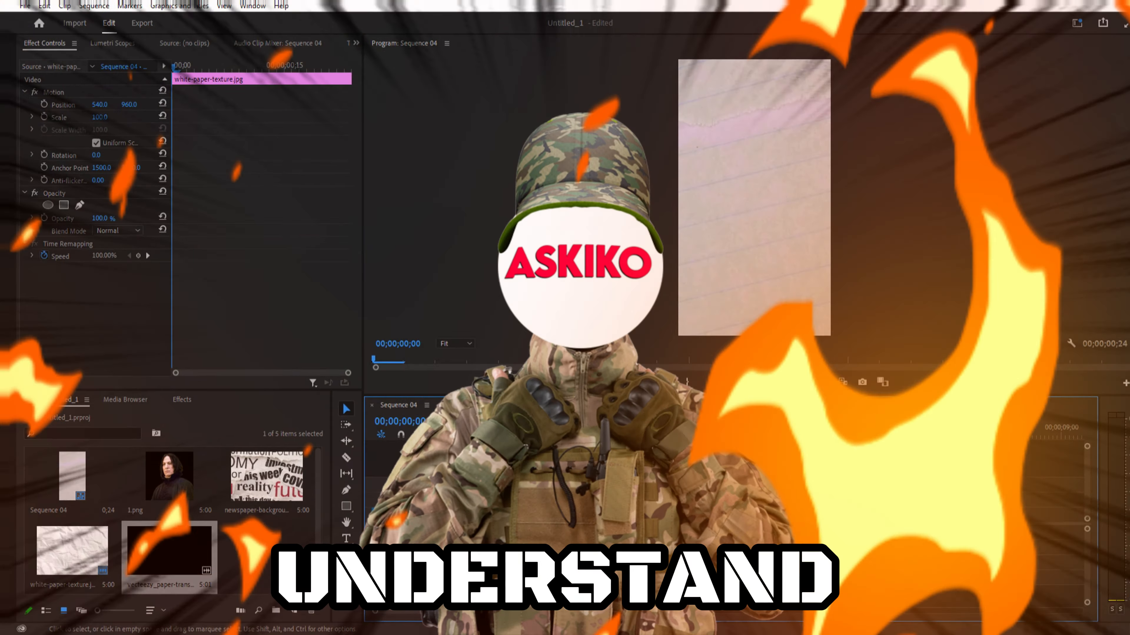
# Set the blend mode of the paper-transition clip on V2 to Multiply
pyautogui.click(509, 504)
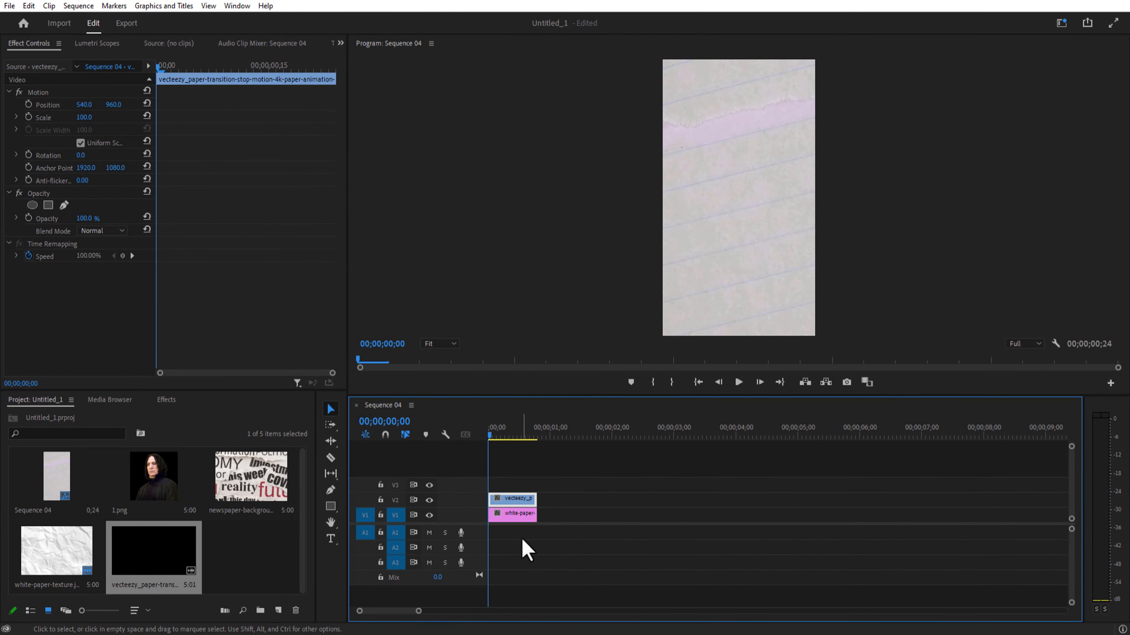
pyautogui.click(94, 232)
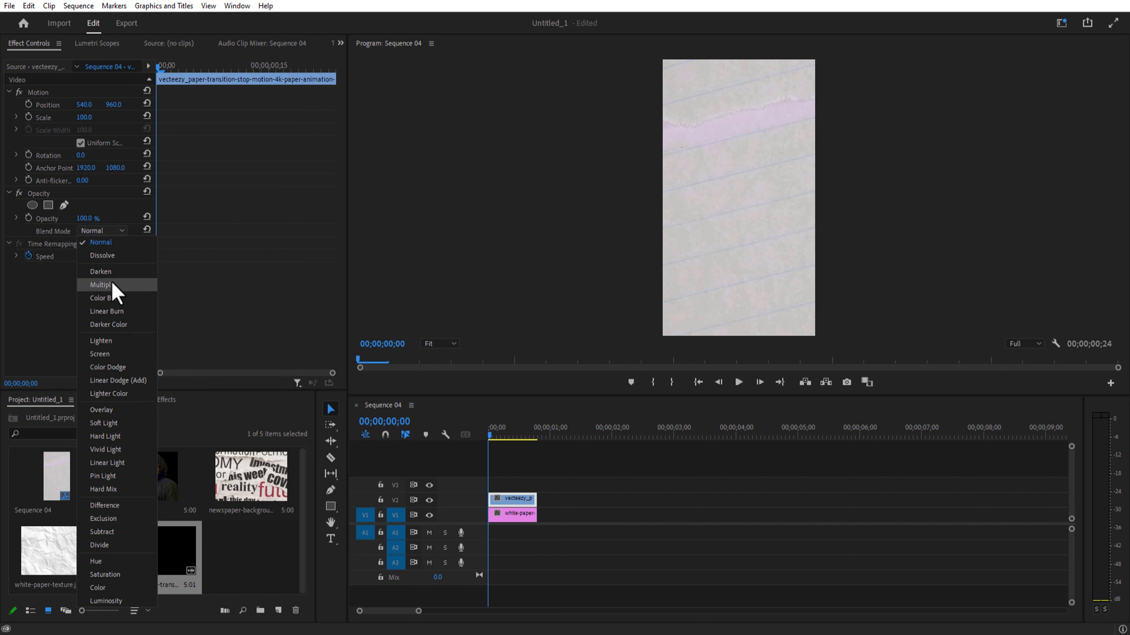
pyautogui.click(102, 285)
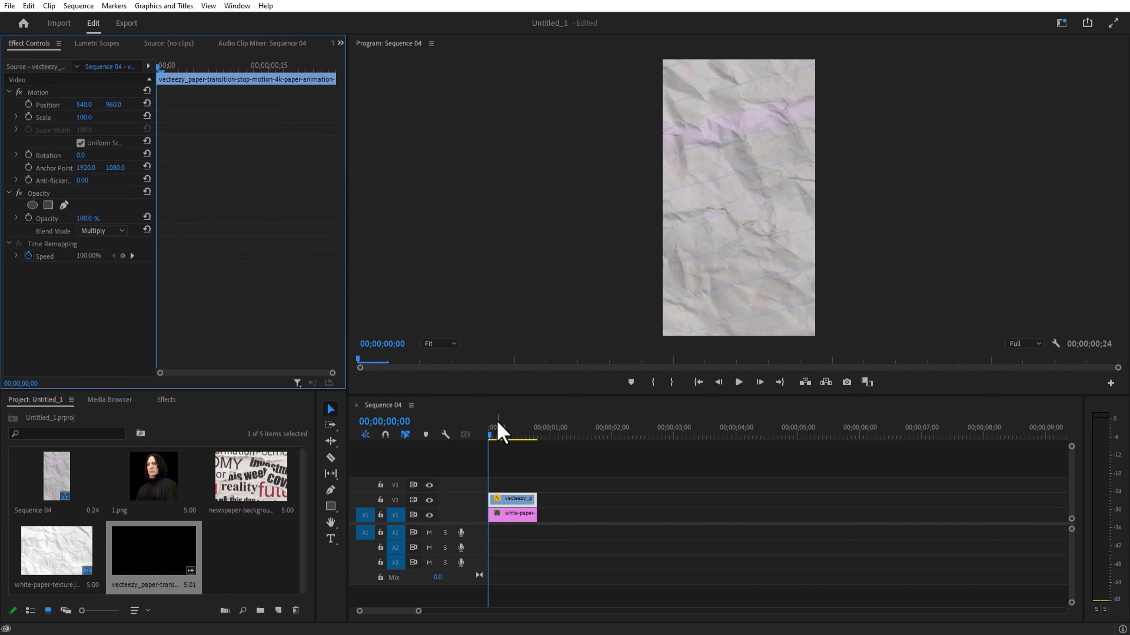
pyautogui.moveTo(503, 434)
pyautogui.mouseDown()
pyautogui.moveTo(526, 444)
pyautogui.moveTo(491, 438)
pyautogui.mouseUp()
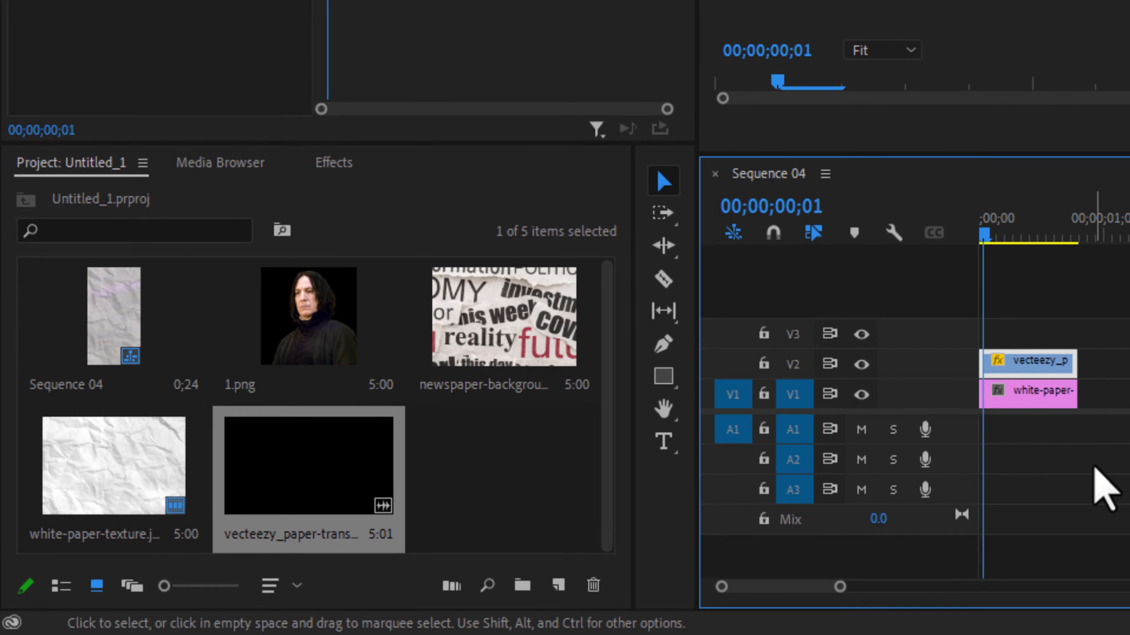
# Create a color matte in bright blue 02ACFB
pyautogui.click(564, 456)
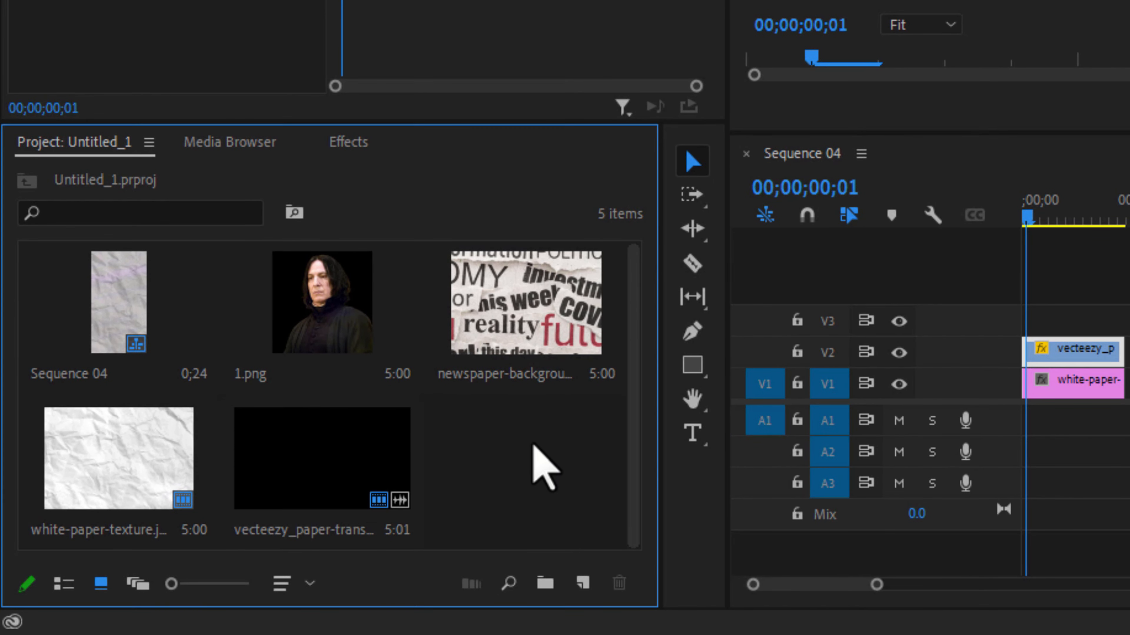
pyautogui.click(582, 583)
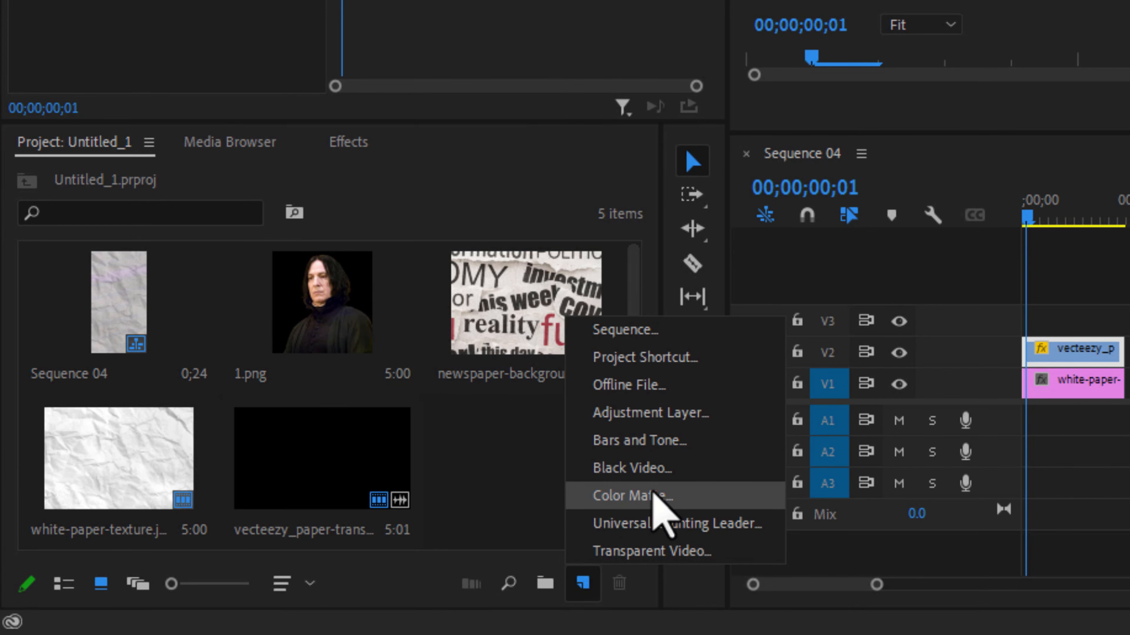
pyautogui.click(653, 494)
pyautogui.click(908, 203)
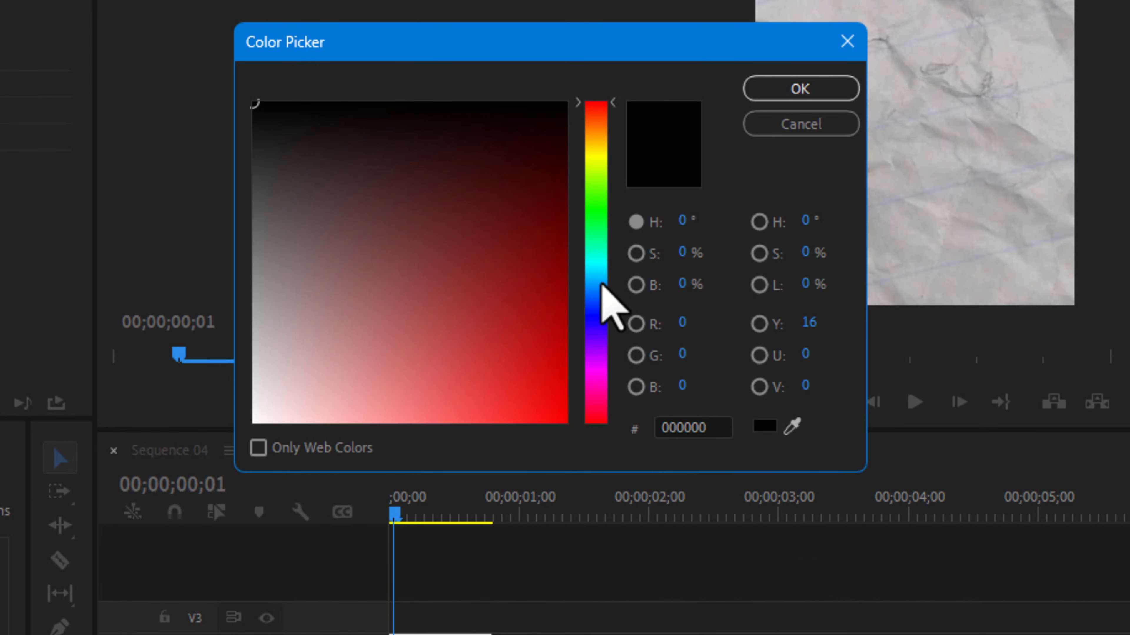
pyautogui.moveTo(607, 294)
pyautogui.mouseDown()
pyautogui.moveTo(610, 303)
pyautogui.moveTo(610, 280)
pyautogui.mouseUp()
pyautogui.click(563, 418)
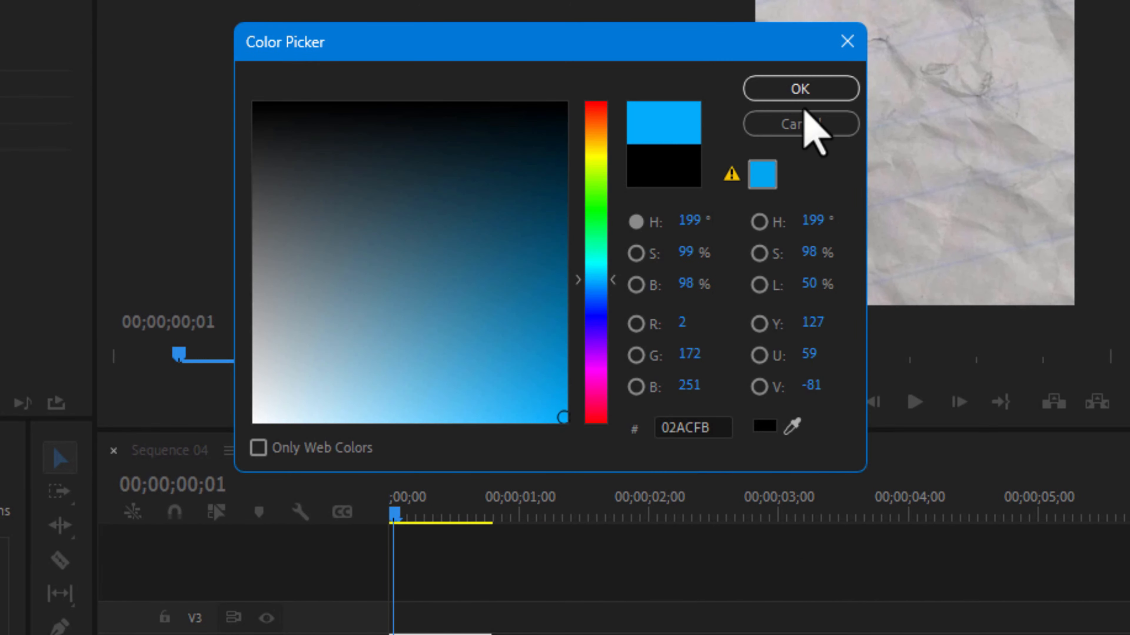
pyautogui.click(801, 90)
pyautogui.click(543, 335)
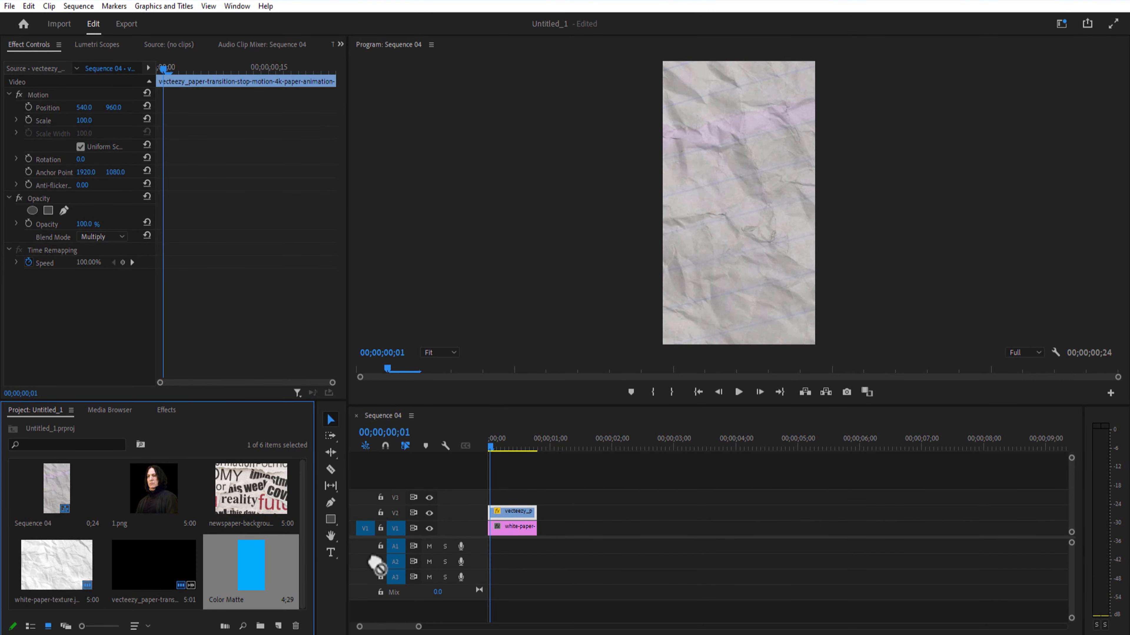
# Place the Color Matte on track V3 at the start and trim it to the length of the clips below
pyautogui.moveTo(375, 565); pyautogui.dragTo(516, 516)
pyautogui.click(331, 470)
pyautogui.moveTo(490, 448)
pyautogui.mouseDown()
pyautogui.moveTo(537, 449)
pyautogui.moveTo(488, 447)
pyautogui.mouseUp()
pyautogui.click(537, 497)
pyautogui.press('v')
pyautogui.click(607, 499)
pyautogui.press('Delete')
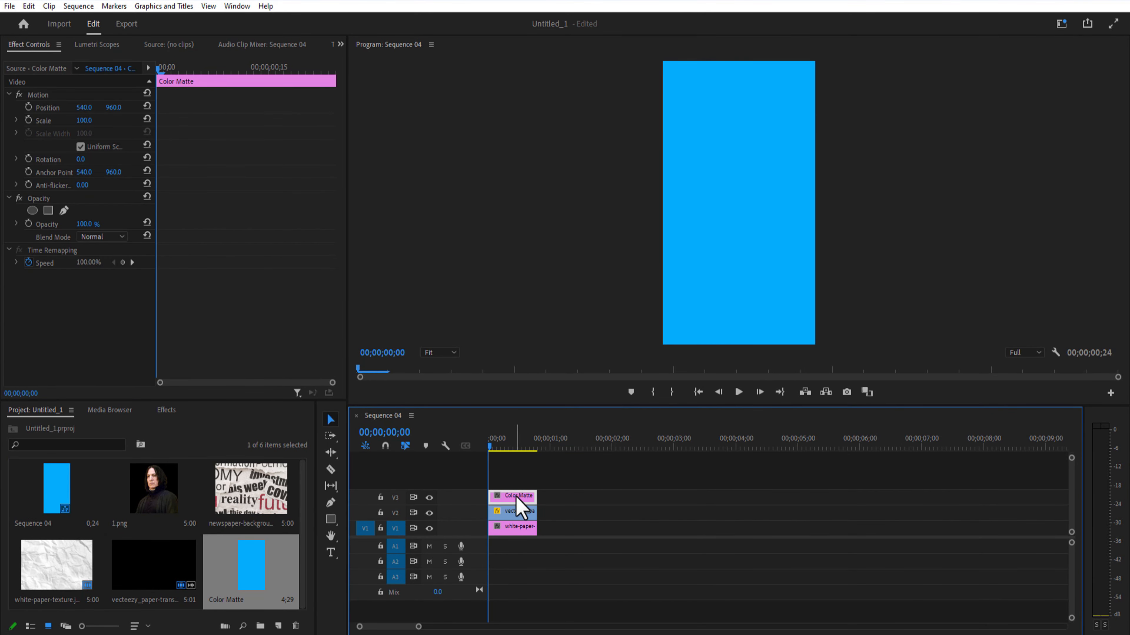
# Set the Color Matte clip's blend mode to Multiply
pyautogui.click(101, 237)
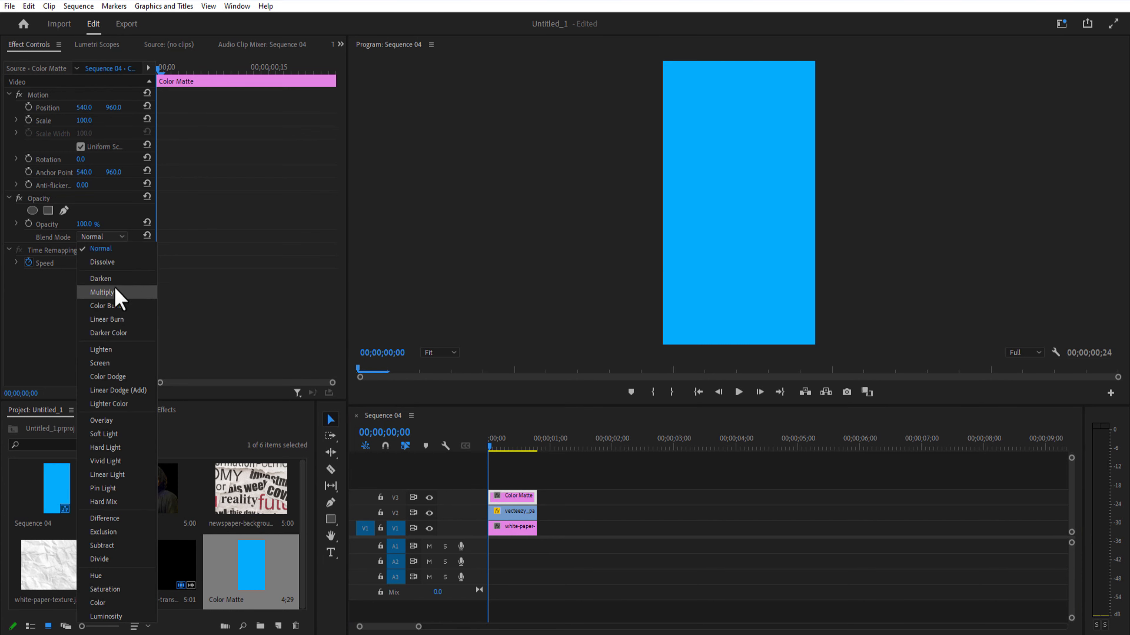
pyautogui.click(113, 293)
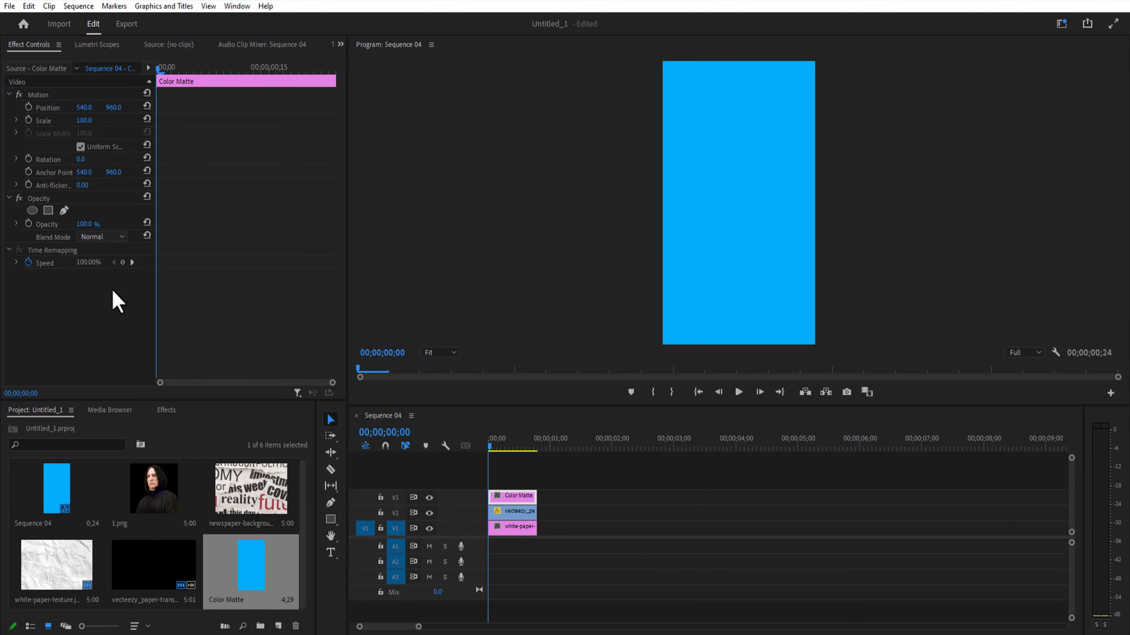
pyautogui.moveTo(523, 455)
pyautogui.mouseDown()
pyautogui.moveTo(502, 455)
pyautogui.moveTo(540, 460)
pyautogui.moveTo(492, 457)
pyautogui.moveTo(500, 450)
pyautogui.moveTo(537, 468)
pyautogui.moveTo(506, 463)
pyautogui.mouseUp()
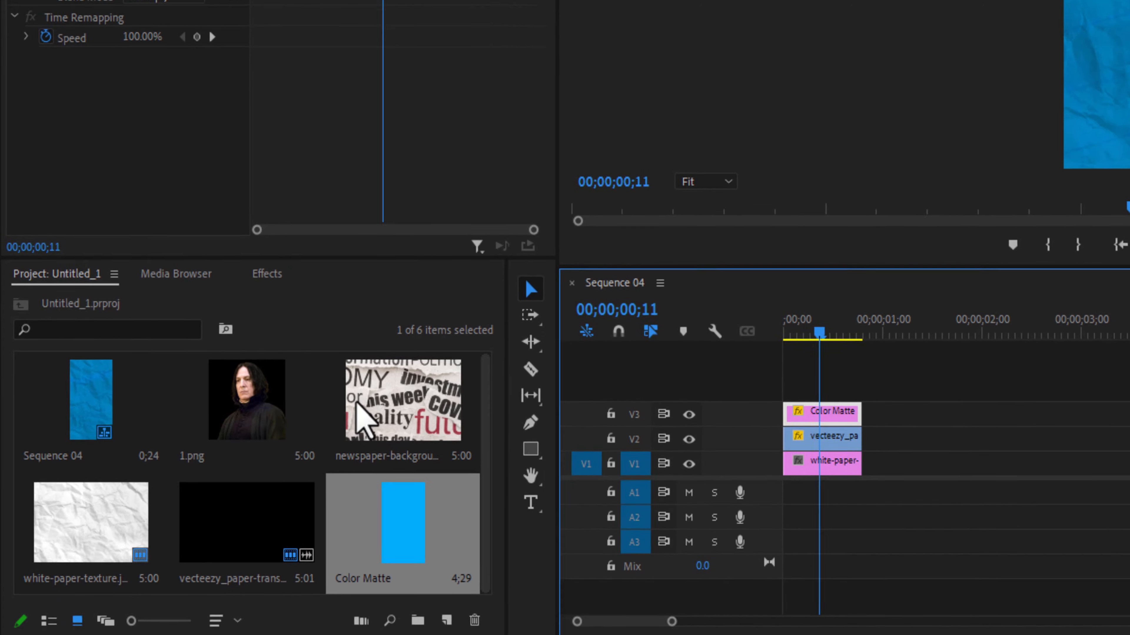
# Place the newspaper-background image on track V4 at the start and trim it to match the clips below
pyautogui.moveTo(360, 414); pyautogui.dragTo(789, 368)
pyautogui.moveTo(481, 474); pyautogui.dragTo(513, 449)
pyautogui.press('c')
pyautogui.click(539, 482)
pyautogui.press('v')
pyautogui.click(550, 482)
pyautogui.press('Delete')
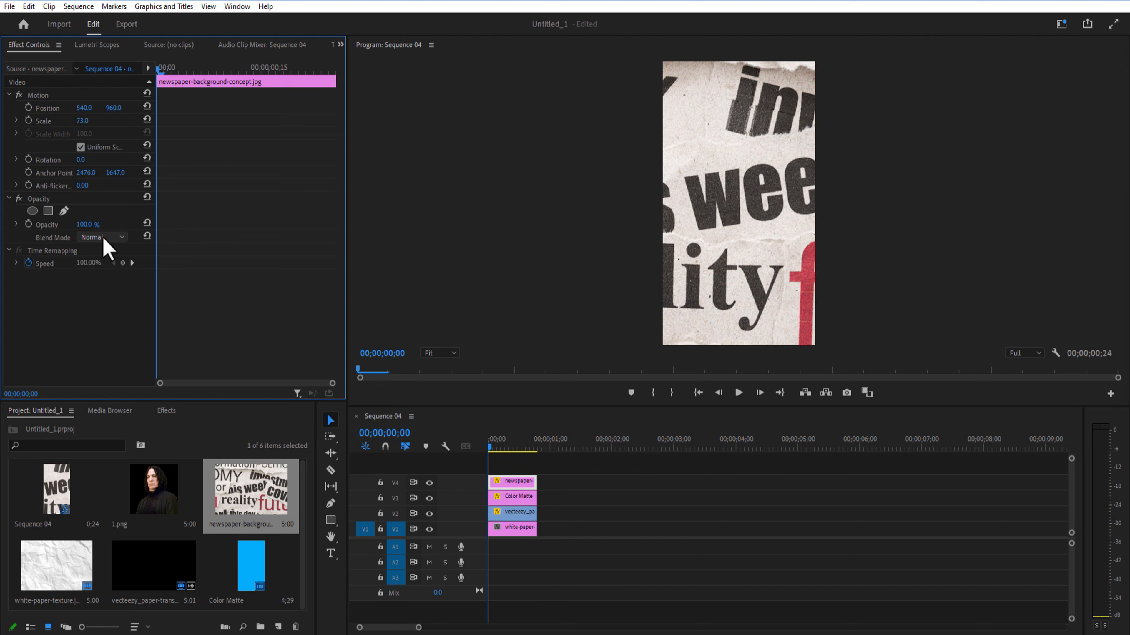
# Set the newspaper clip's blend mode to Multiply and lower its opacity to 16%
pyautogui.click(103, 238)
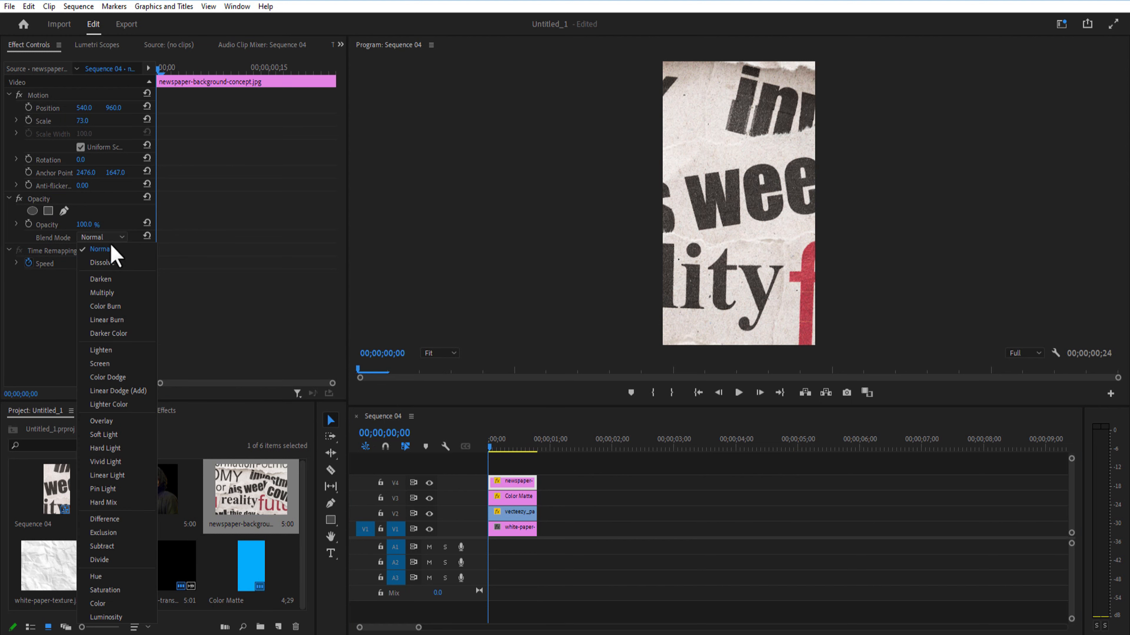
pyautogui.click(121, 290)
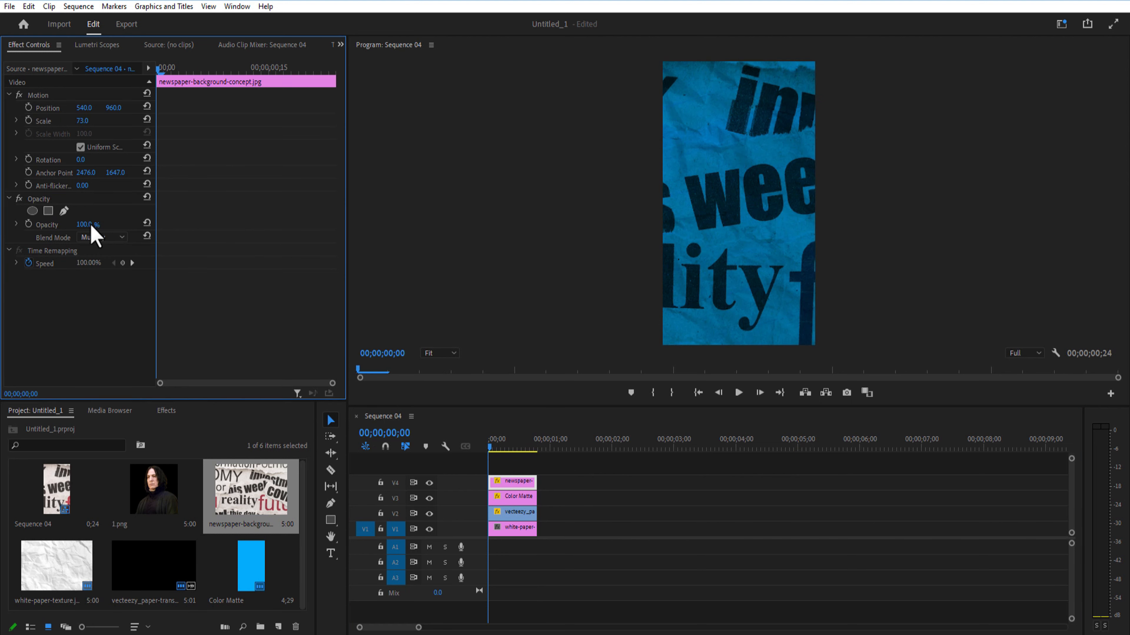
pyautogui.moveTo(91, 225); pyautogui.dragTo(58, 225)
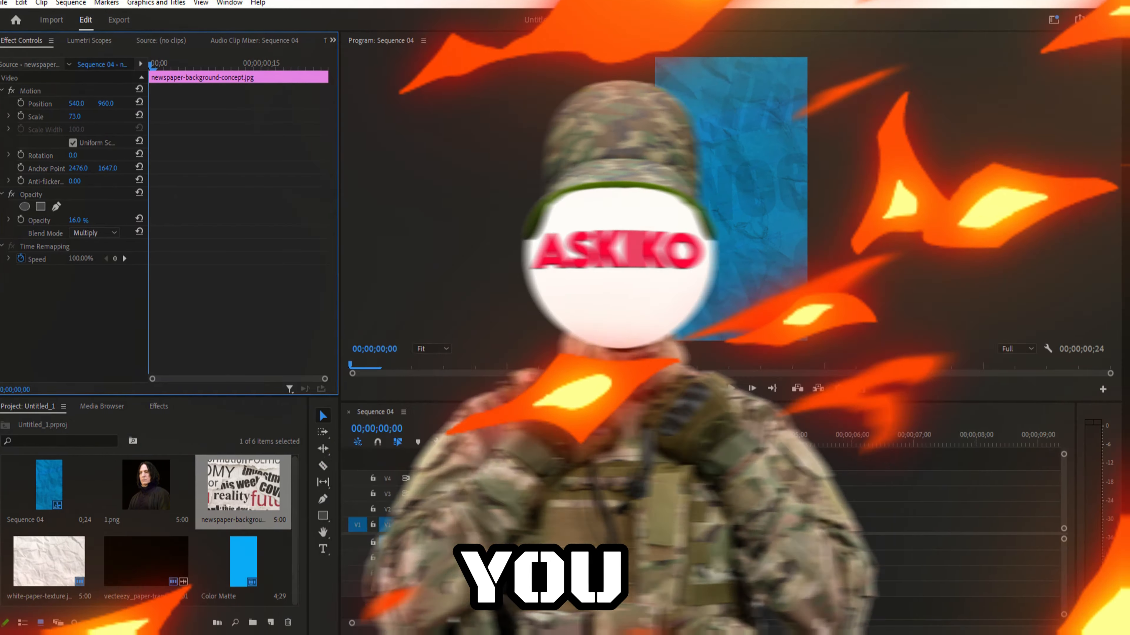
# Nest all four stacked clips on V1 to V4 into a sequence named "paper torn"
pyautogui.click(739, 392)
pyautogui.moveTo(529, 438); pyautogui.dragTo(527, 533)
pyautogui.rightClick(512, 480)
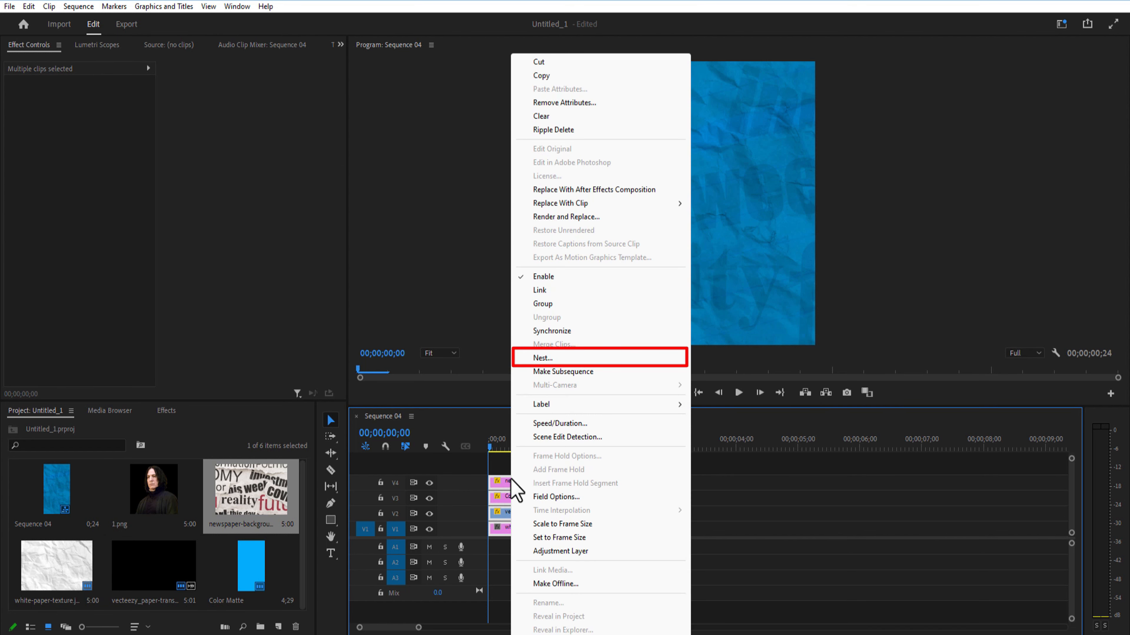
pyautogui.click(562, 359)
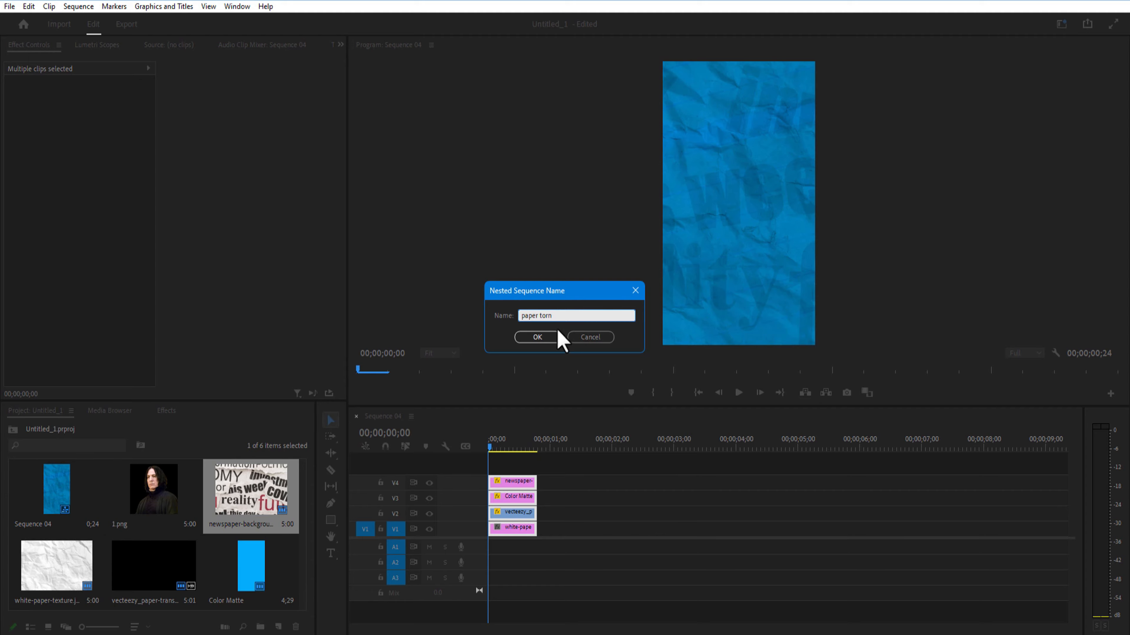
pyautogui.click(542, 341)
# Reverse the playback speed of the nested "paper torn" clip and set its time interpolation to Optical Flow
pyautogui.click(519, 534)
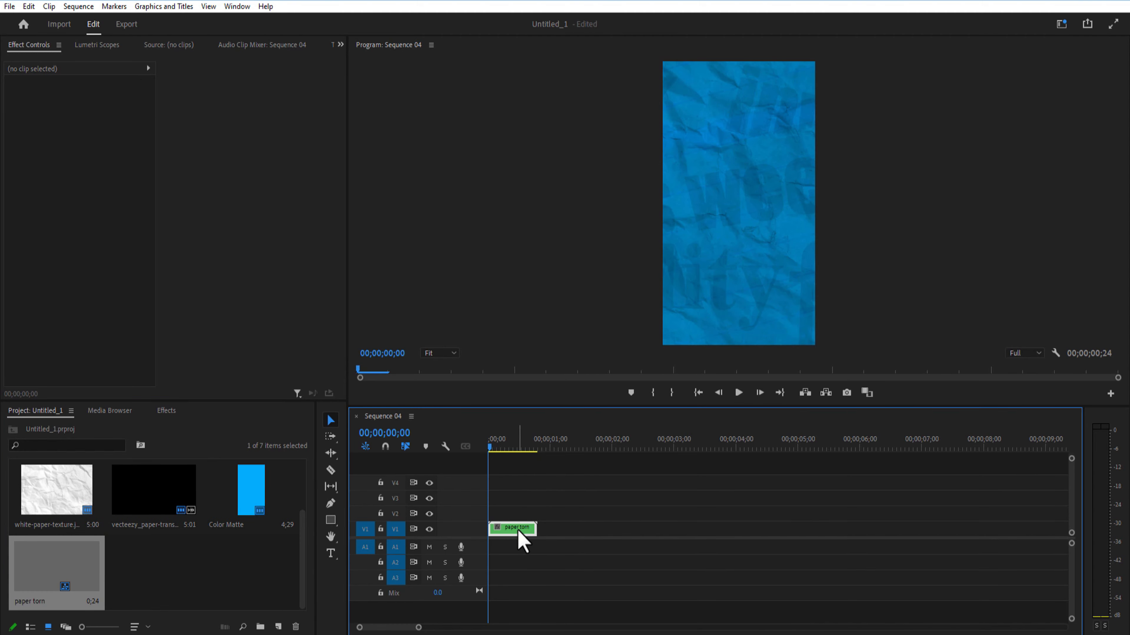
pyautogui.rightClick(516, 533)
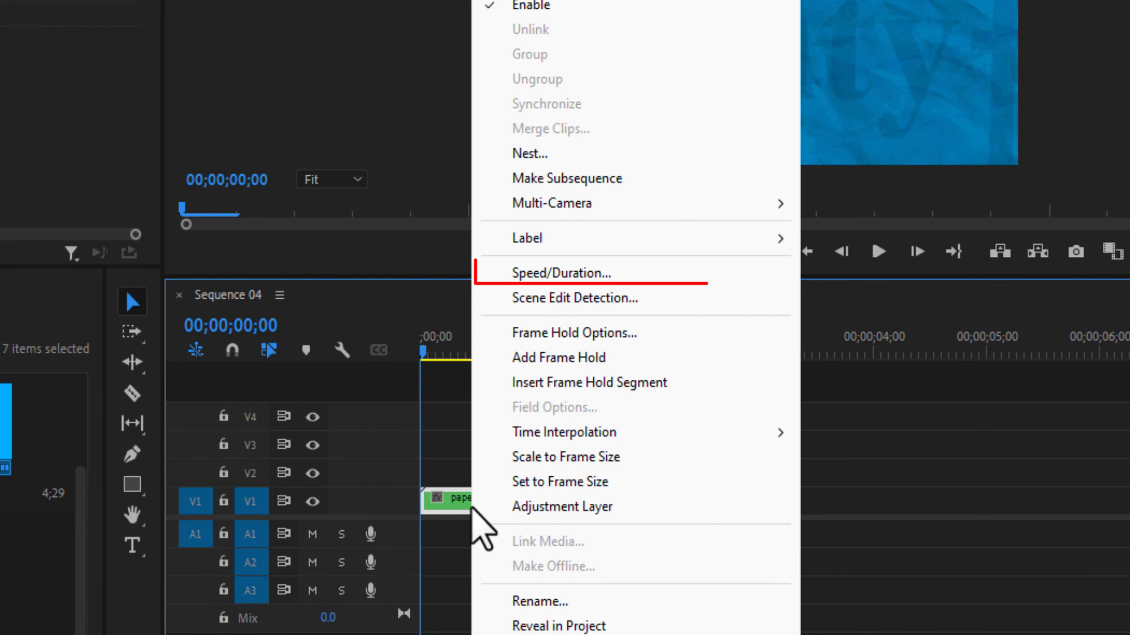
pyautogui.click(633, 273)
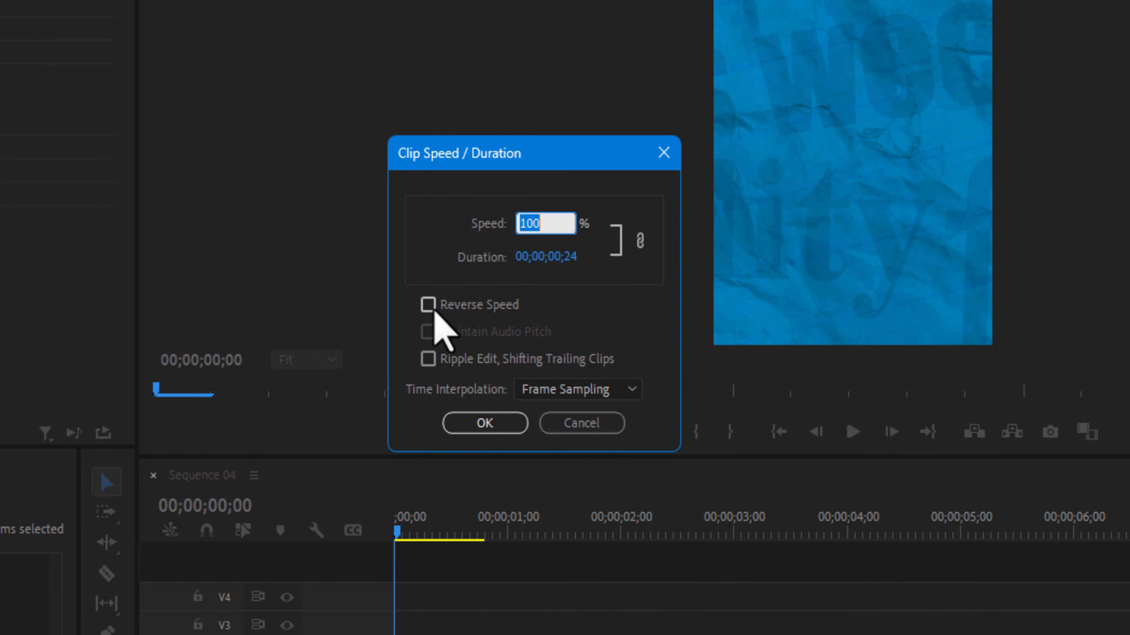
pyautogui.click(430, 306)
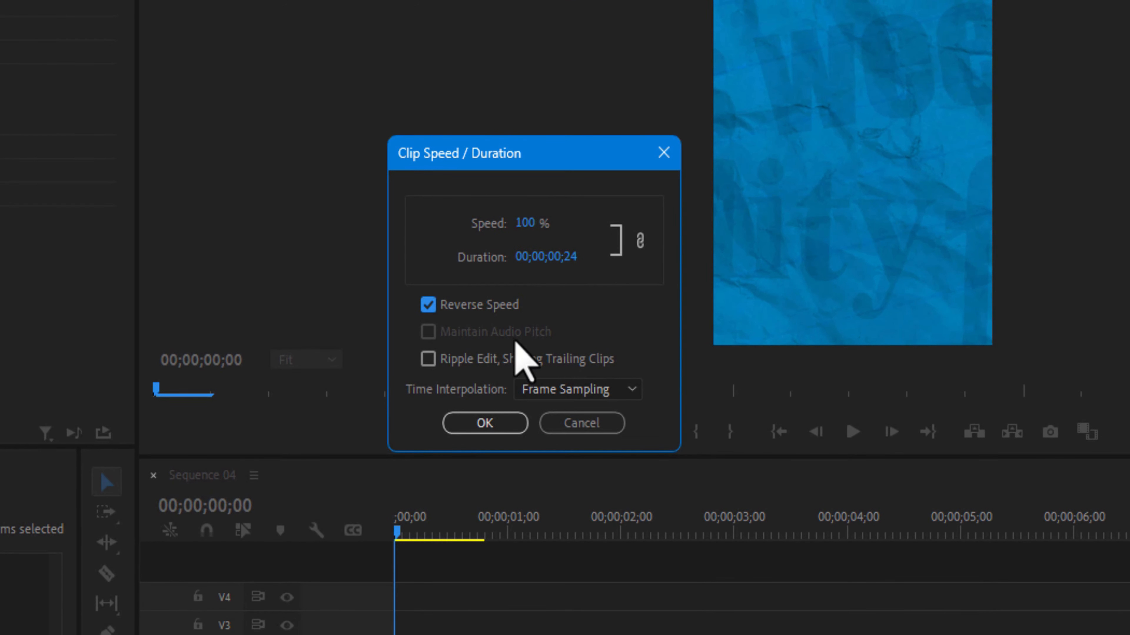
pyautogui.click(564, 392)
pyautogui.click(578, 465)
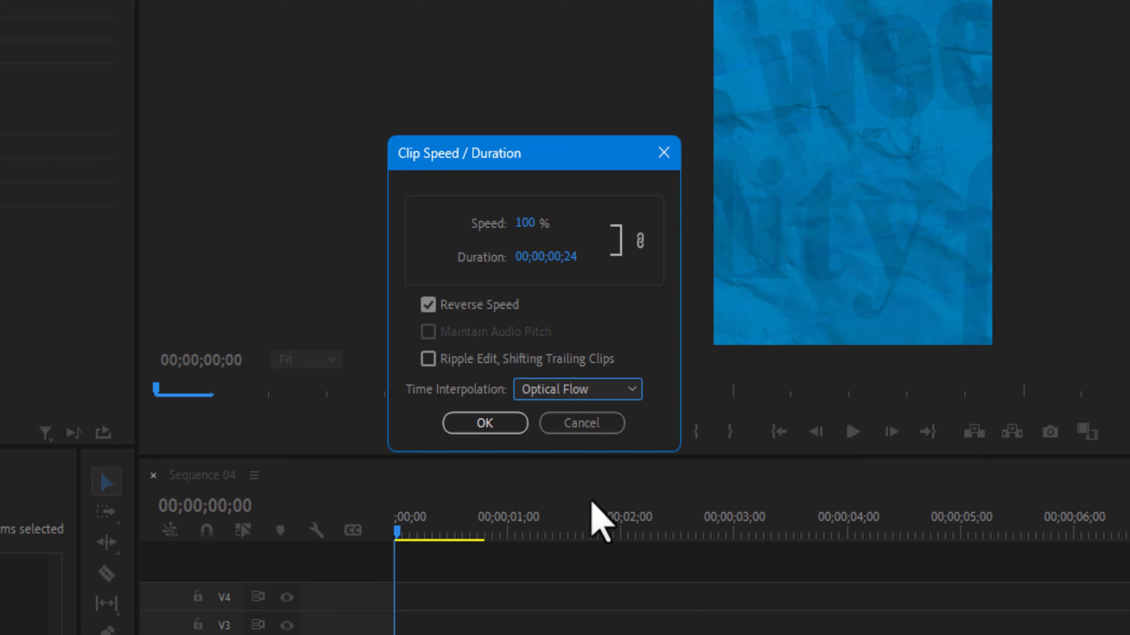
pyautogui.click(505, 430)
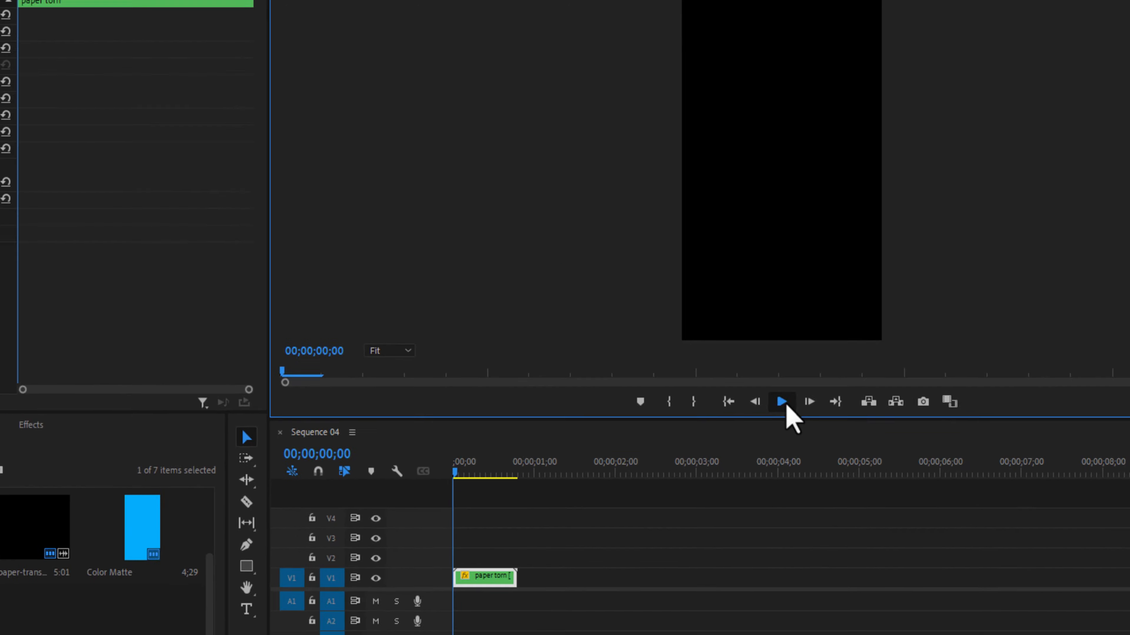
# Preview the reversed clip and cut it with the Razor at 00;00;00;21
pyautogui.click(852, 432)
pyautogui.moveTo(497, 436); pyautogui.dragTo(531, 449)
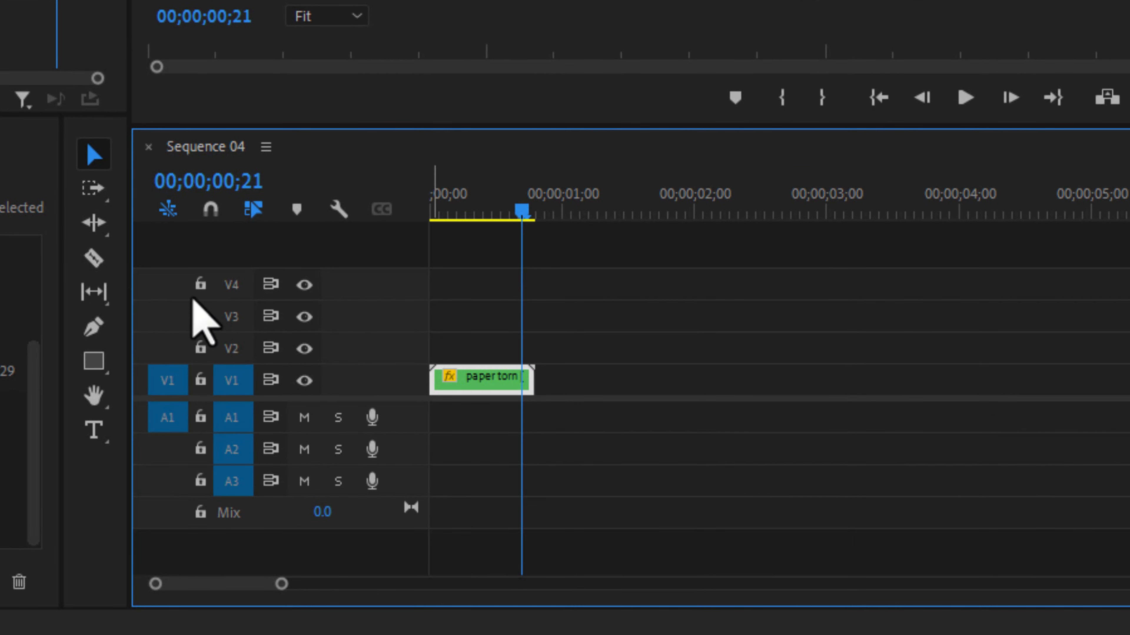
pyautogui.click(93, 258)
pyautogui.click(523, 379)
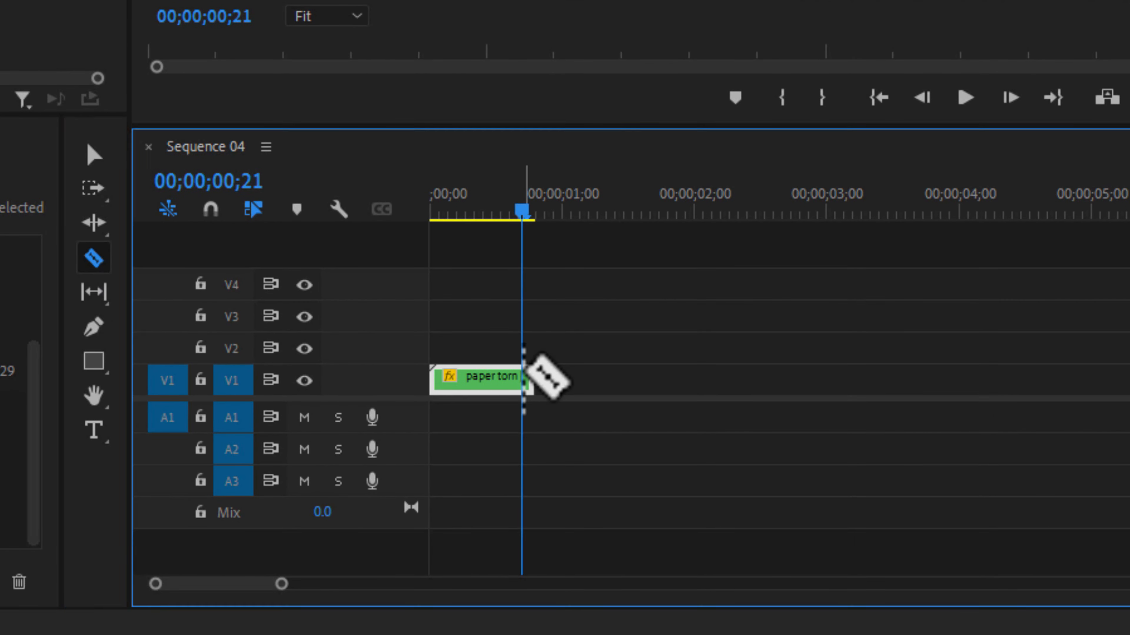
# Add a frame hold to the short end piece of "paper torn" and extend it to about 5 seconds on the timeline
pyautogui.click(95, 155)
pyautogui.click(528, 383)
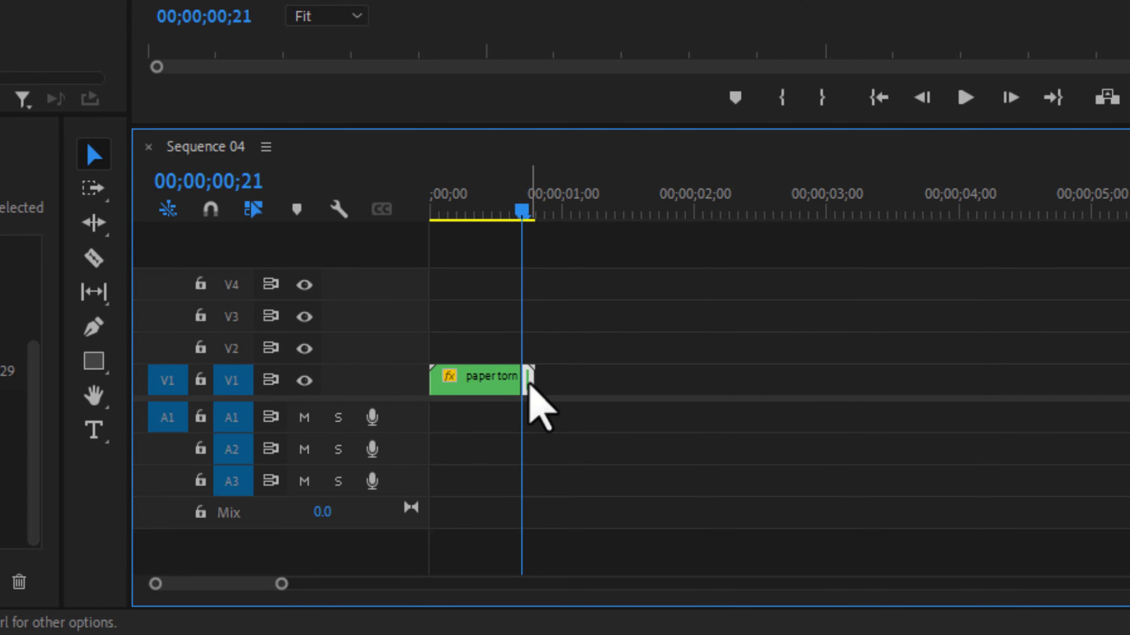
pyautogui.rightClick(528, 383)
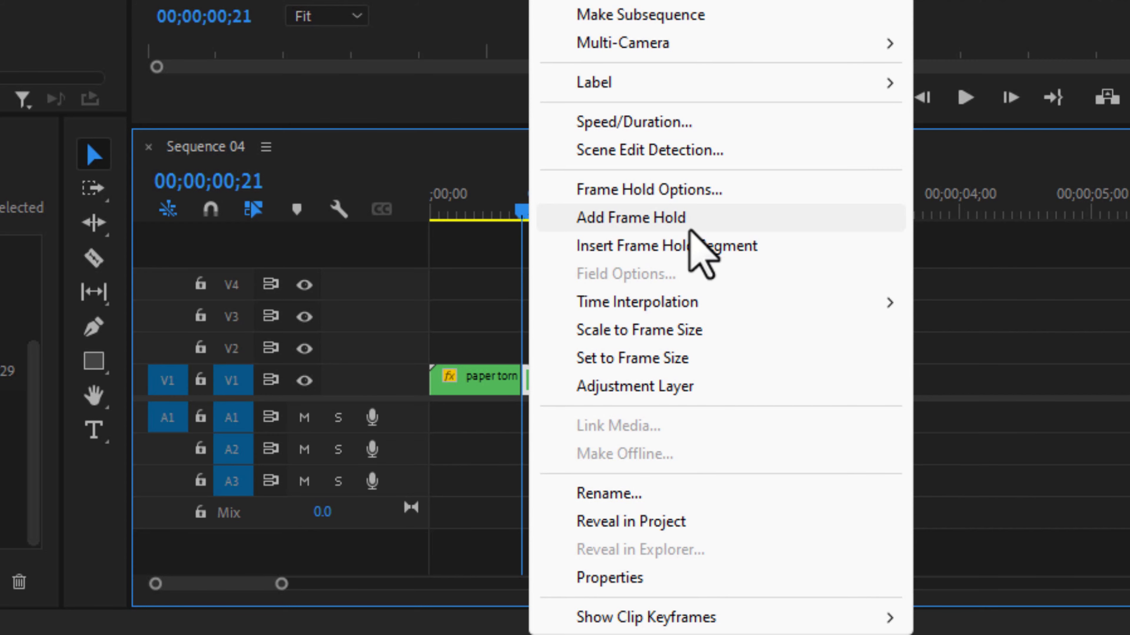
pyautogui.click(690, 231)
pyautogui.moveTo(530, 376); pyautogui.dragTo(1084, 376)
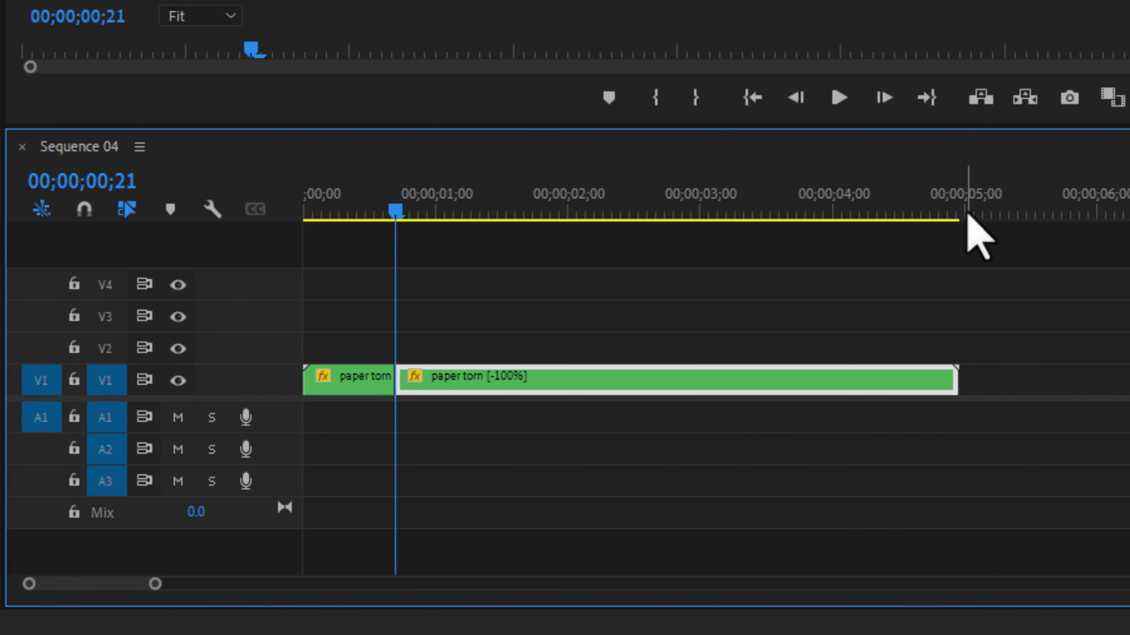
# Place 1.png on V2 from 00;00;00;10, ending with the clip below, and set its horizontal position to 489
pyautogui.click(963, 213)
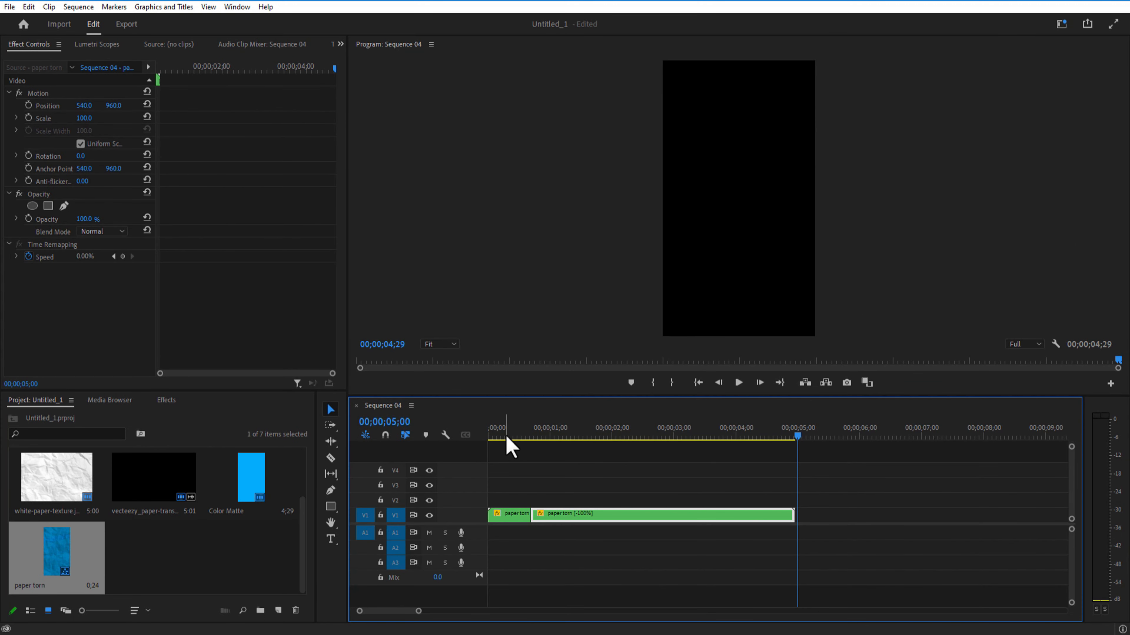
pyautogui.click(468, 403)
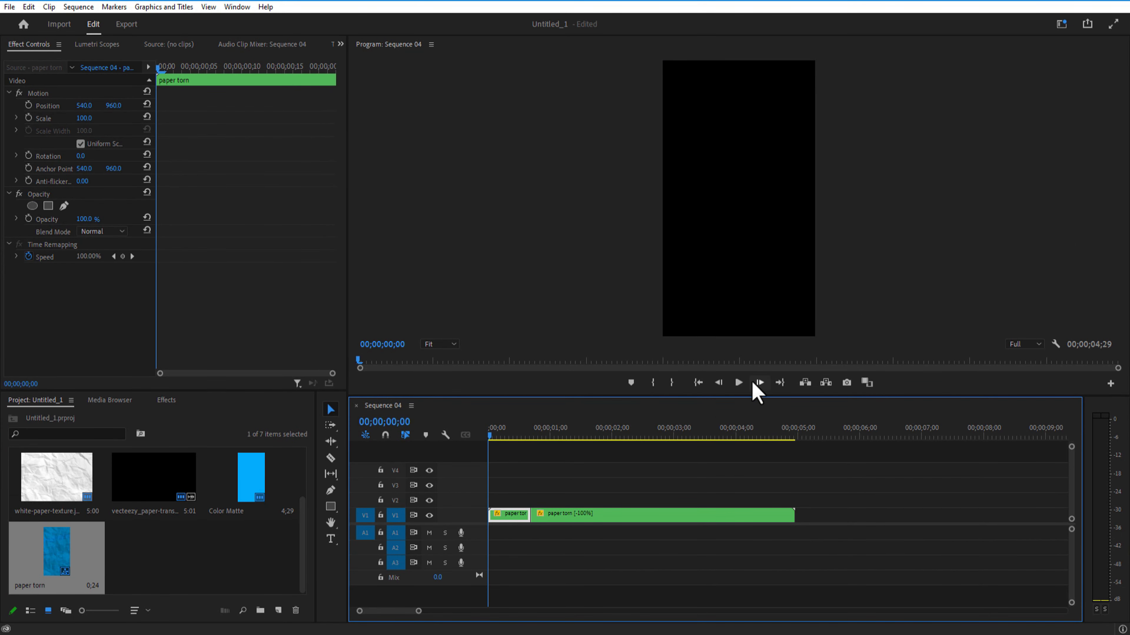
pyautogui.scroll(2, 154, 512)
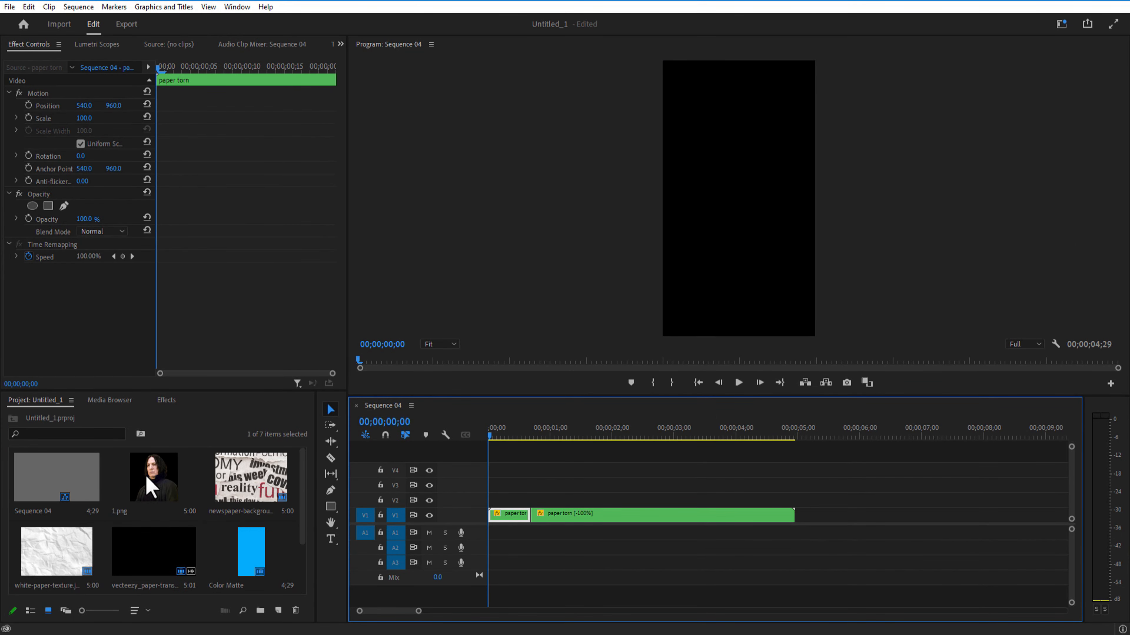
pyautogui.moveTo(153, 478); pyautogui.dragTo(537, 503)
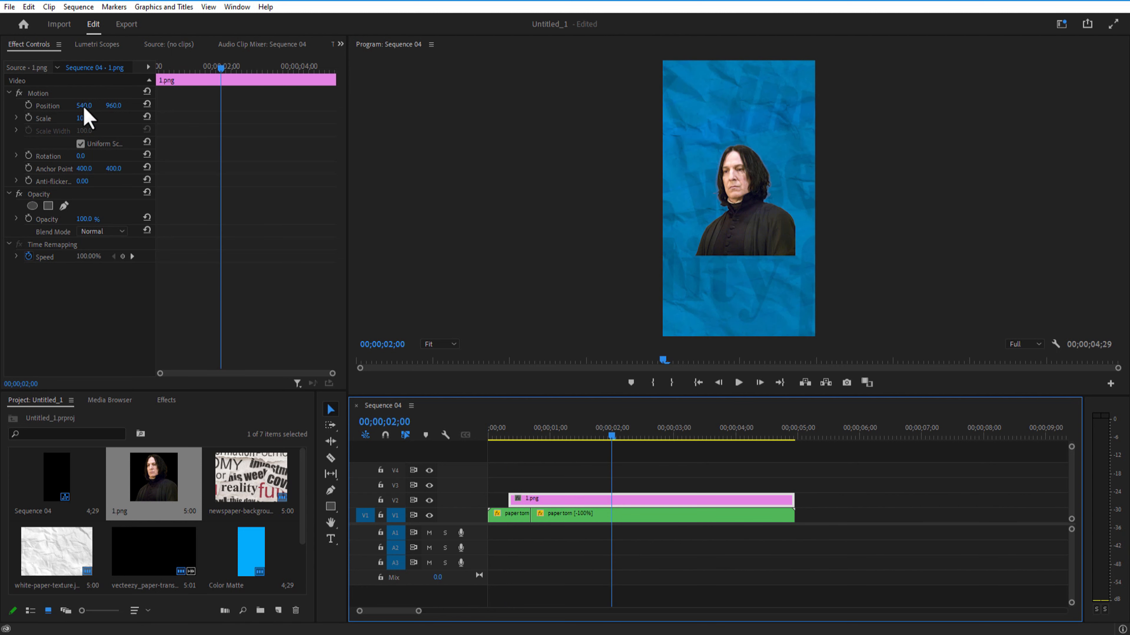
pyautogui.moveTo(85, 109); pyautogui.dragTo(63, 109)
# Keyframe the rotation of 1.png from 0 at 00;00;00;10 to -5 at 00;00;01;00
pyautogui.click(509, 431)
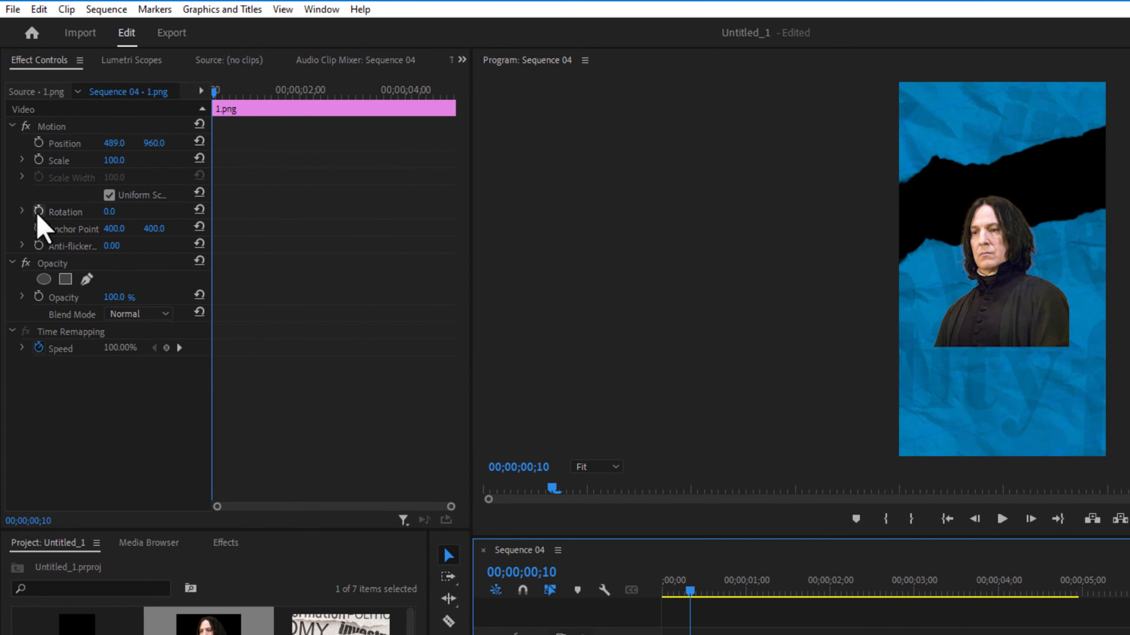
pyautogui.click(39, 212)
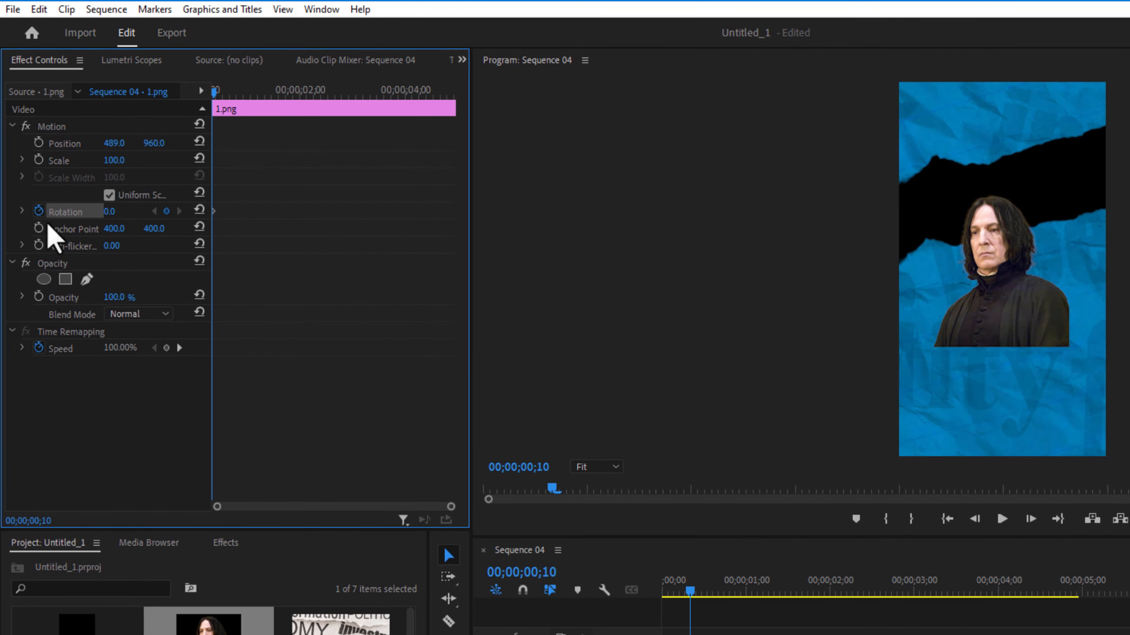
pyautogui.press('Right')
pyautogui.press('Right')
pyautogui.press('Right')
pyautogui.press('Right')
pyautogui.press('Right')
pyautogui.press('Right')
pyautogui.press('Right')
pyautogui.press('Right')
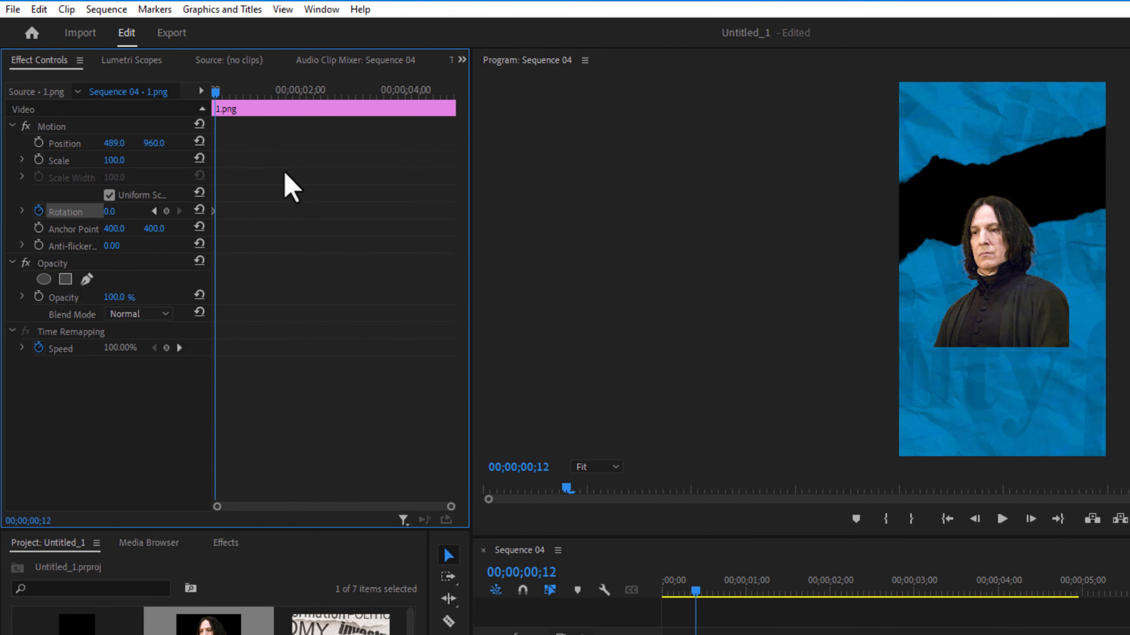
pyautogui.press('Right')
pyautogui.press('Right')
pyautogui.press('Right')
pyautogui.press('Right')
pyautogui.press('Right')
pyautogui.press('Right')
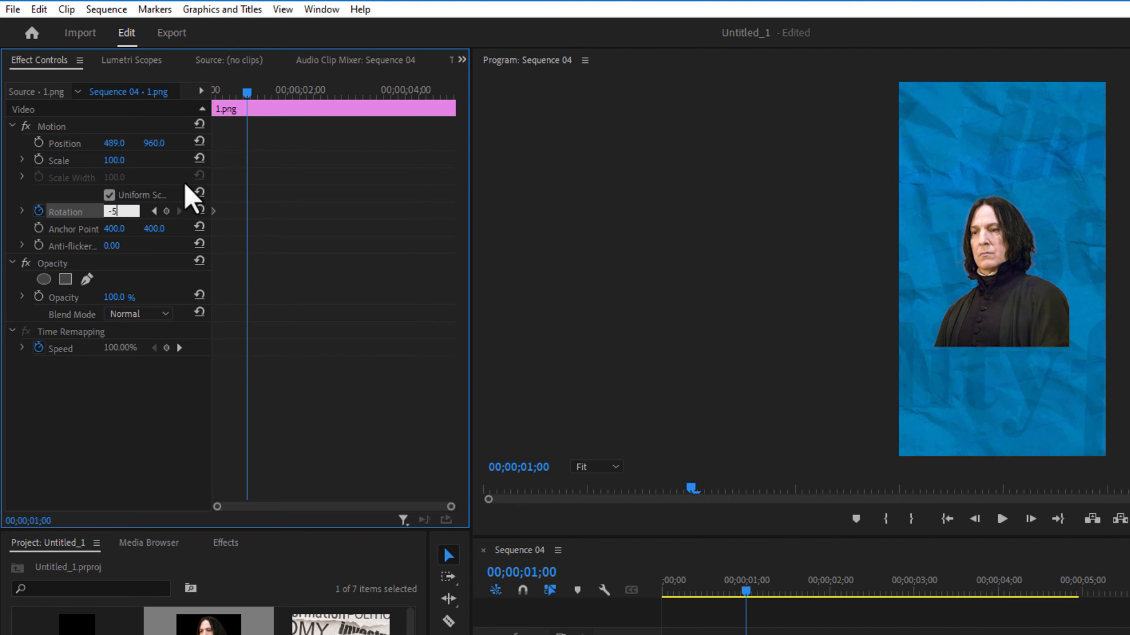
pyautogui.press('Return')
# Add a rotation keyframe of 0 to 1.png at 00;00;02;00
pyautogui.press('Right')
pyautogui.press('Right')
pyautogui.press('Right')
pyautogui.press('Right')
pyautogui.press('Right')
pyautogui.press('Right')
pyautogui.press('Right')
pyautogui.press('Right')
pyautogui.press('Right')
pyautogui.press('Right')
pyautogui.press('Right')
pyautogui.press('Right')
pyautogui.press('Right')
pyautogui.press('Right')
pyautogui.press('Right')
pyautogui.press('Right')
pyautogui.press('Right')
pyautogui.press('Right')
pyautogui.press('Right')
pyautogui.press('Right')
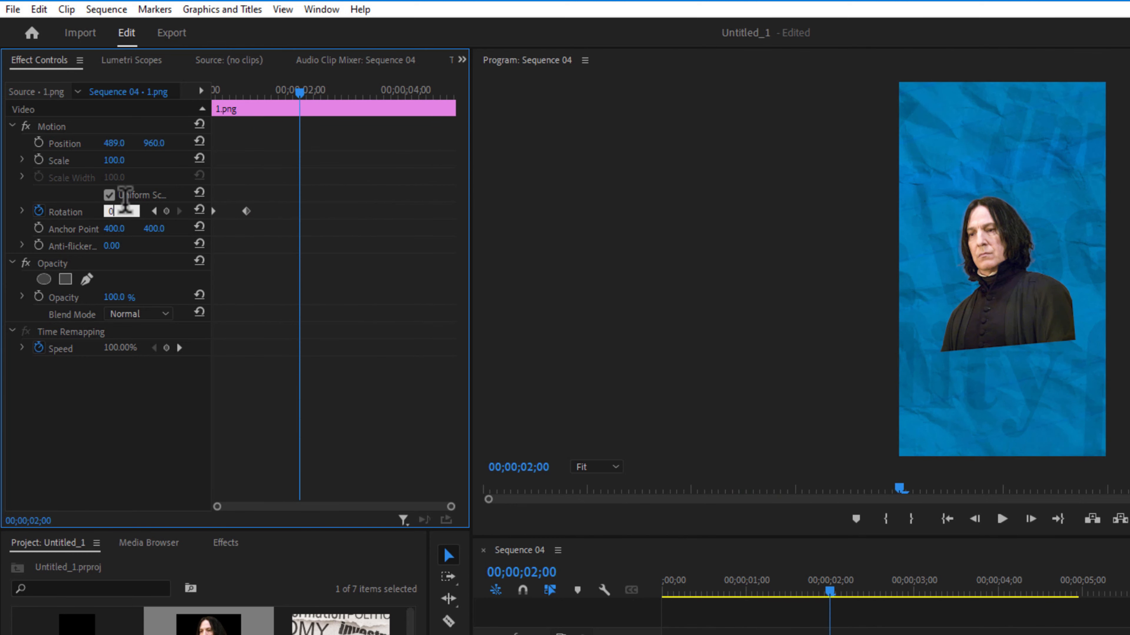
pyautogui.press('Return')
# Add a rotation keyframe of 5 to 1.png at 00;00;03;00
pyautogui.press('Right')
pyautogui.press('Right')
pyautogui.press('Right')
pyautogui.press('Right')
pyautogui.press('Right')
pyautogui.press('Right')
pyautogui.press('Right')
pyautogui.press('Right')
pyautogui.press('Right')
pyautogui.press('Right')
pyautogui.press('Right')
pyautogui.press('Right')
pyautogui.press('Right')
pyautogui.press('Right')
pyautogui.press('Right')
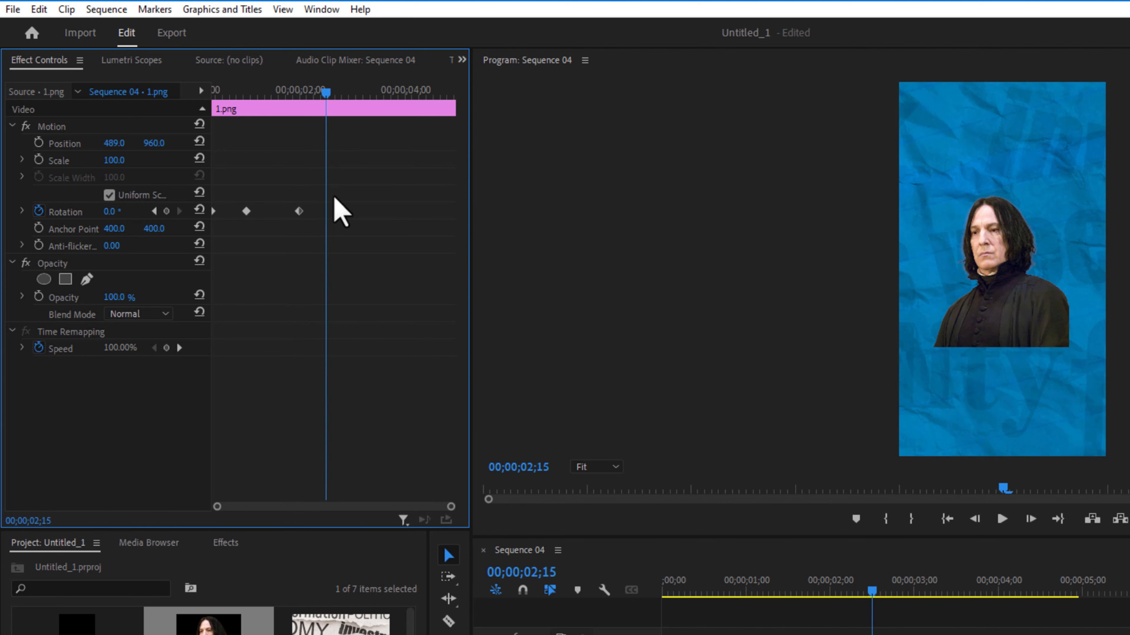
pyautogui.press('Right')
pyautogui.press('Right')
pyautogui.press('Right')
pyautogui.press('Right')
pyautogui.press('Right')
pyautogui.press('Right')
pyautogui.press('Right')
pyautogui.press('Right')
pyautogui.press('Right')
pyautogui.press('Right')
pyautogui.press('Right')
pyautogui.press('Right')
pyautogui.press('Right')
pyautogui.press('Right')
pyautogui.press('Right')
pyautogui.click(114, 211)
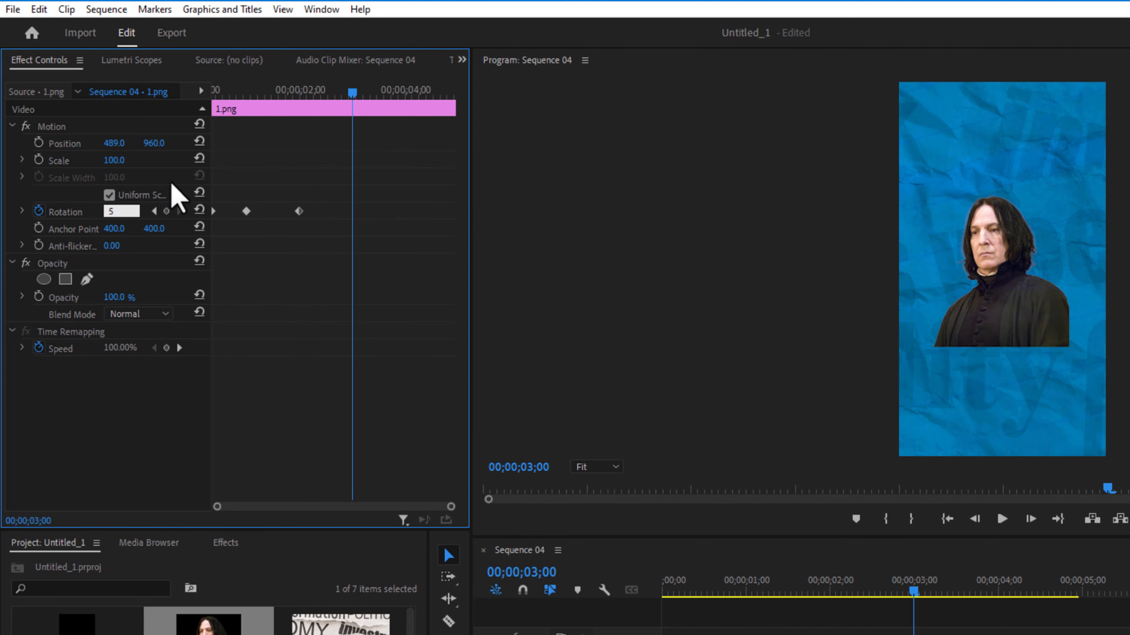
pyautogui.press('Return')
# Add a rotation keyframe of 0 to 1.png at 00;00;04;00
pyautogui.press('Right')
pyautogui.press('Right')
pyautogui.press('Right')
pyautogui.press('Right')
pyautogui.press('Right')
pyautogui.press('Right')
pyautogui.press('Right')
pyautogui.press('Right')
pyautogui.press('Right')
pyautogui.press('Right')
pyautogui.press('Right')
pyautogui.press('Right')
pyautogui.press('Right')
pyautogui.press('Right')
pyautogui.press('Right')
pyautogui.press('Right')
pyautogui.press('Right')
pyautogui.press('Right')
pyautogui.press('Right')
pyautogui.press('Right')
pyautogui.click(114, 211)
pyautogui.write('0')
pyautogui.press('Return')
# Add a final rotation keyframe at the end of the 1.png clip and play back the sequence to check the swing
pyautogui.press('Right')
pyautogui.press('Right')
pyautogui.press('Right')
pyautogui.press('Right')
pyautogui.press('Right')
pyautogui.press('Right')
pyautogui.press('Right')
pyautogui.press('Right')
pyautogui.press('Right')
pyautogui.press('Right')
pyautogui.press('Right')
pyautogui.press('Right')
pyautogui.press('Right')
pyautogui.press('Right')
pyautogui.press('Right')
pyautogui.press('Right')
pyautogui.press('Right')
pyautogui.press('Right')
pyautogui.press('Right')
pyautogui.press('Right')
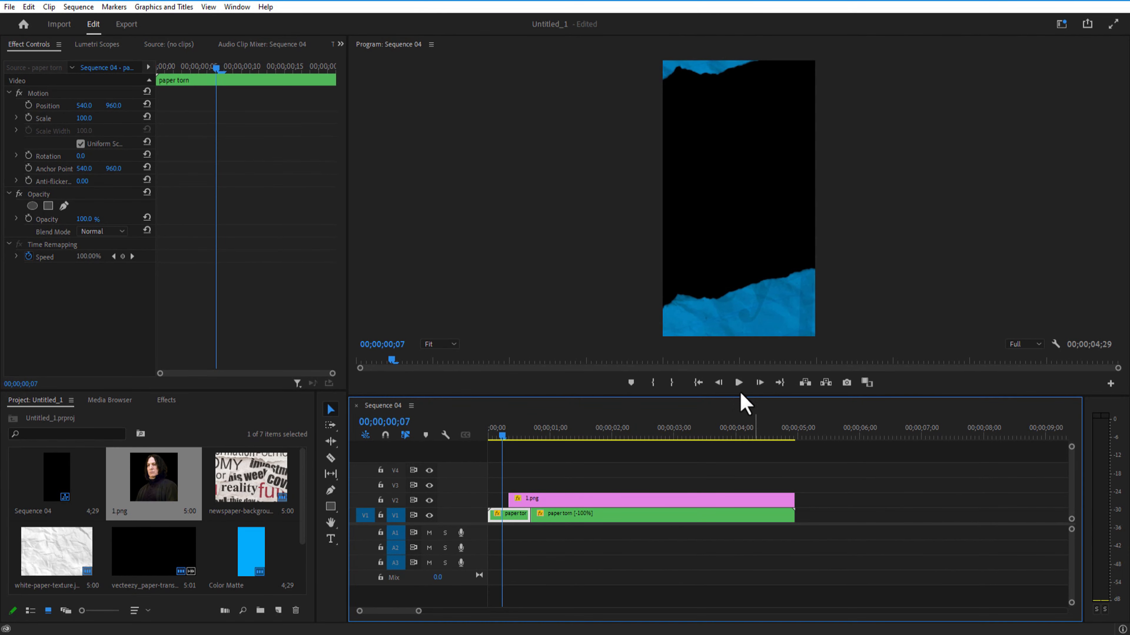
pyautogui.click(738, 383)
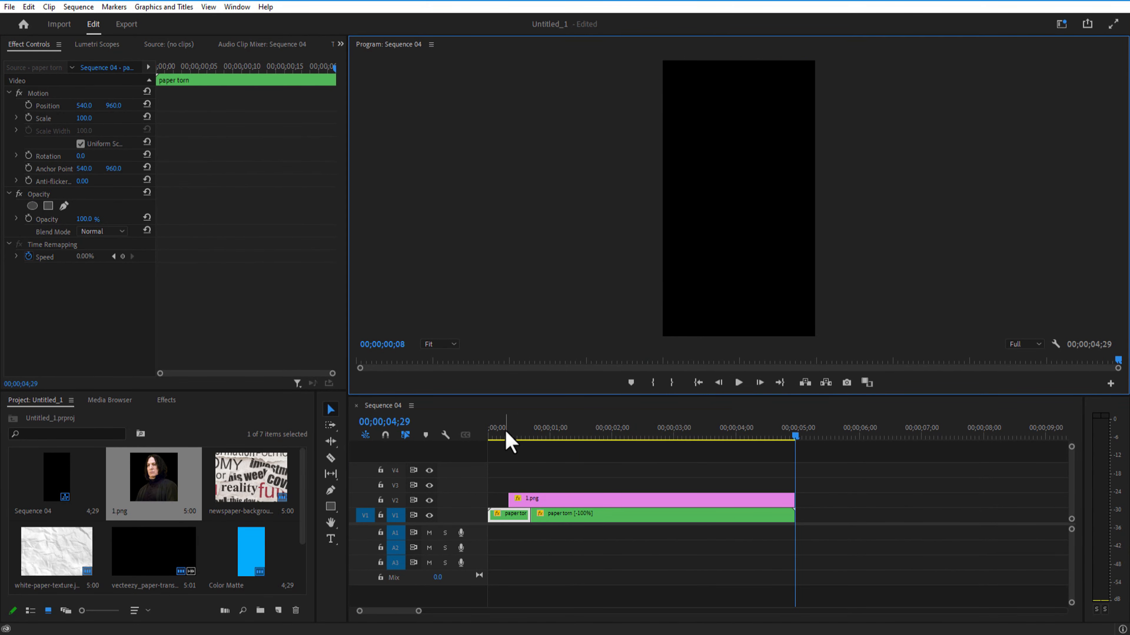
pyautogui.moveTo(506, 431); pyautogui.dragTo(539, 434)
# Create a new project bin named "text"
pyautogui.click(122, 517)
pyautogui.scroll(-3, 222, 520)
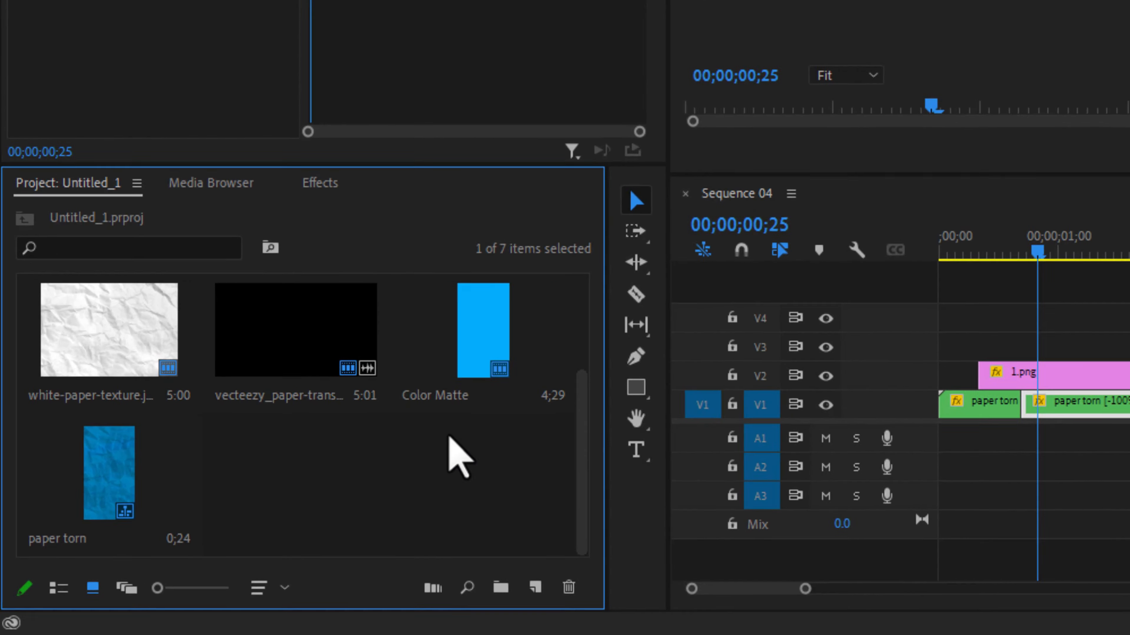
pyautogui.click(378, 489)
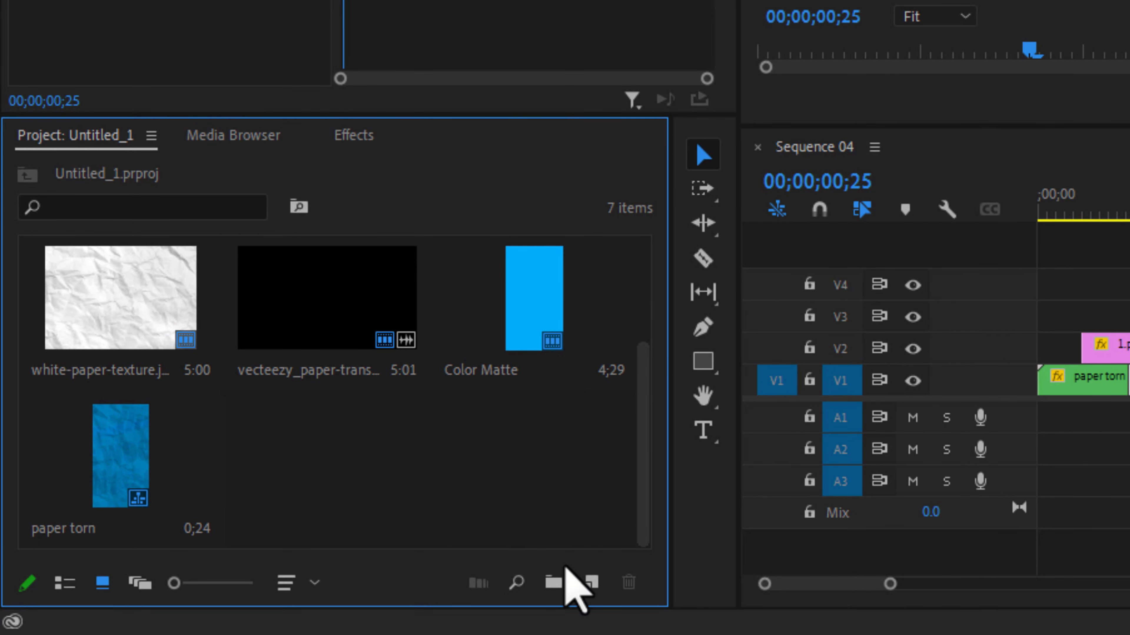
pyautogui.click(554, 582)
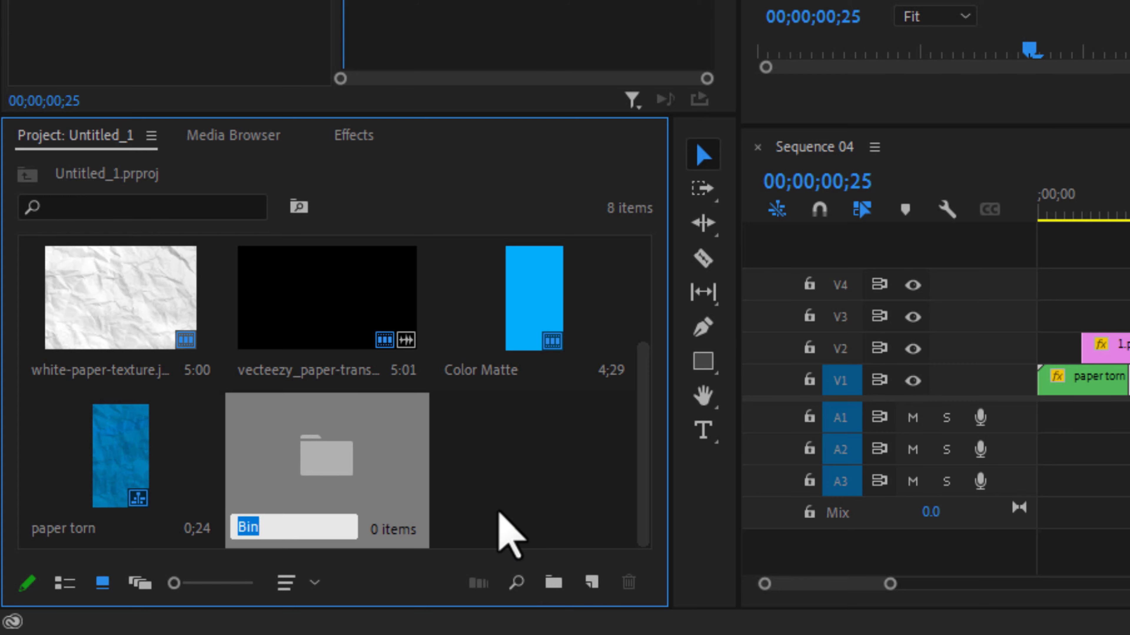
pyautogui.write('text')
pyautogui.click(487, 511)
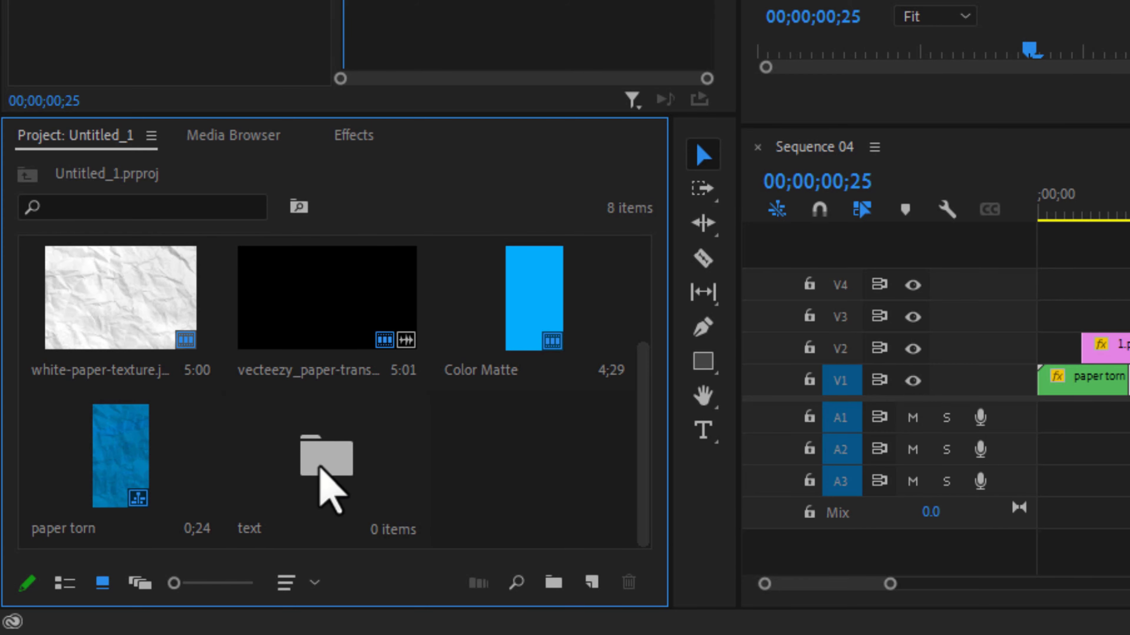
# Import the letter and number cut-out images into the "text" bin and dock the bin beside the program monitor
pyautogui.doubleClick(325, 463)
pyautogui.rightClick(236, 351)
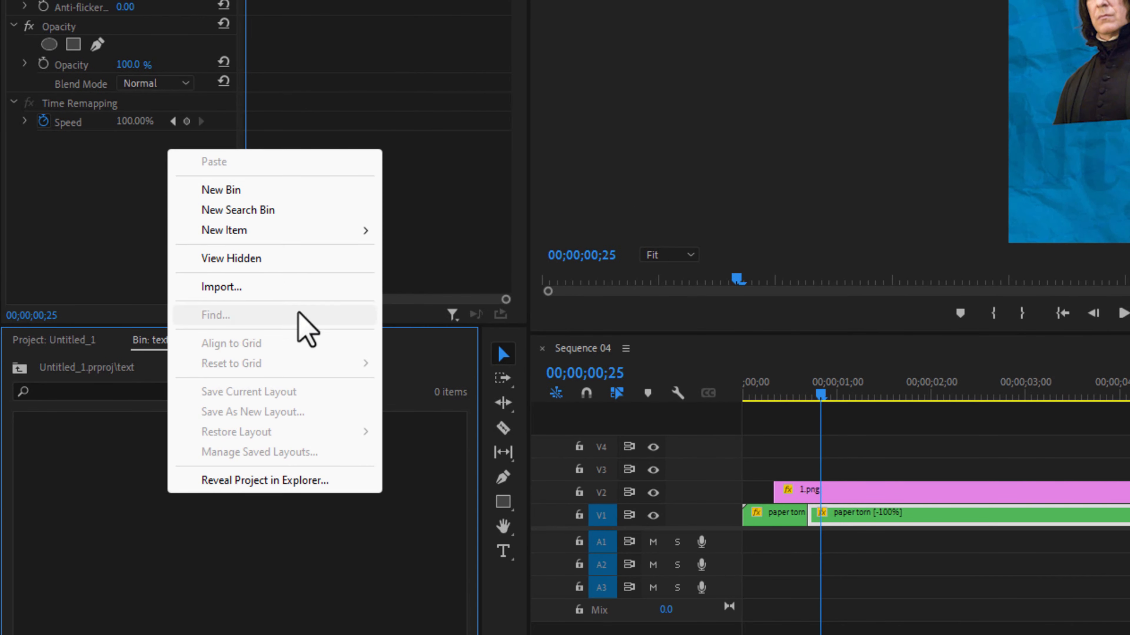
pyautogui.click(256, 285)
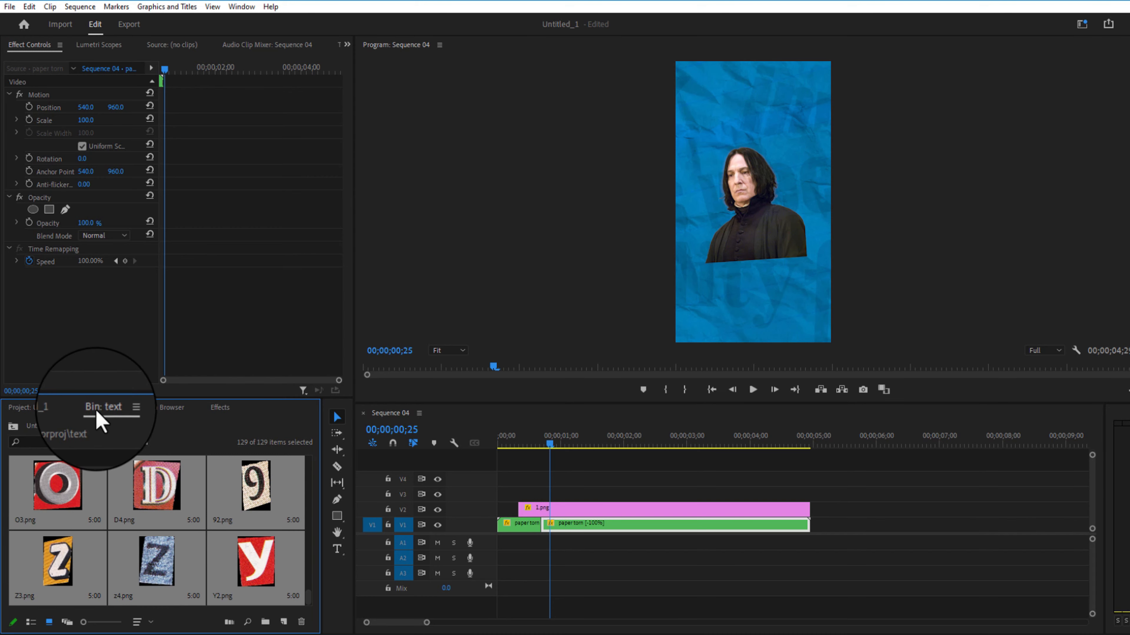
pyautogui.moveTo(98, 408); pyautogui.dragTo(1123, 160)
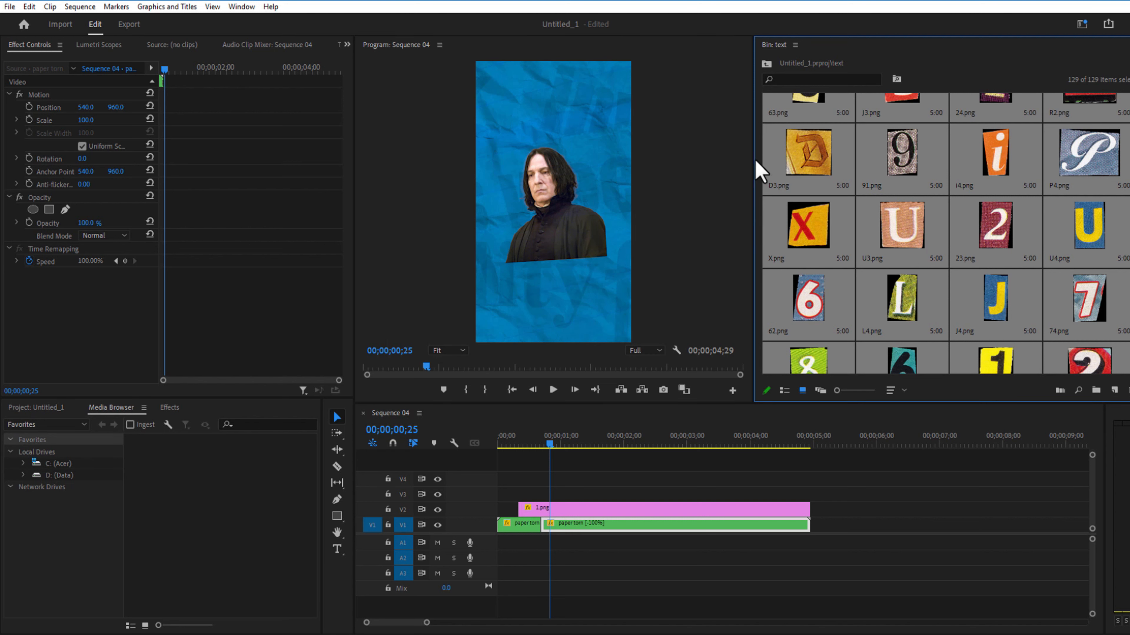
pyautogui.click(844, 175)
# Place A2.png from the "text" bin on track V3, aligned with the start of the 1.png clip
pyautogui.click(562, 504)
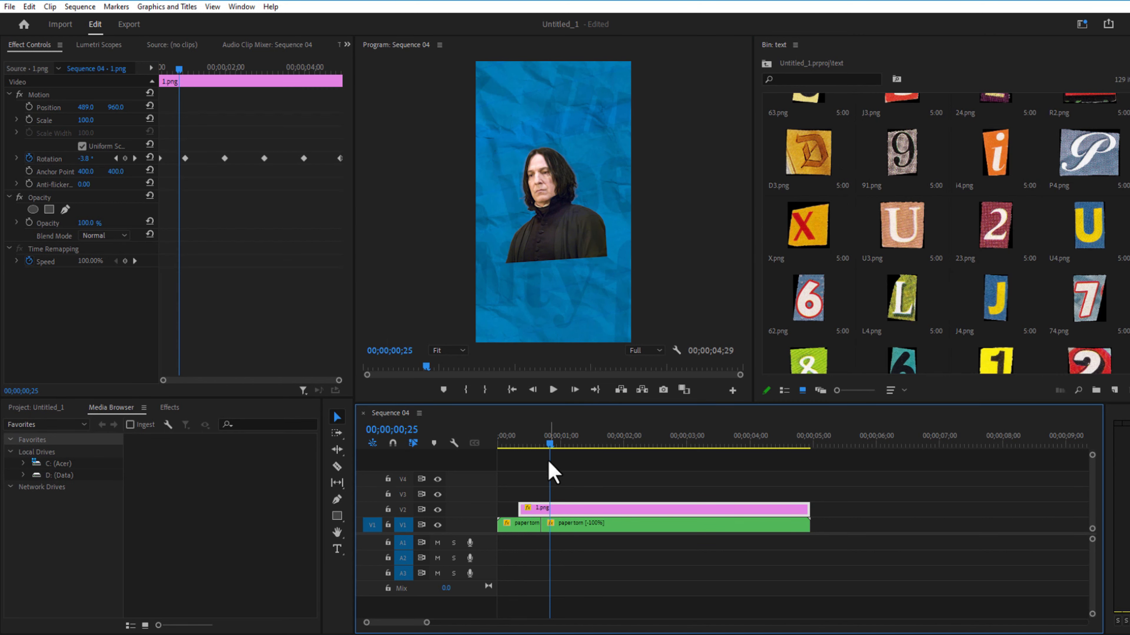
pyautogui.moveTo(549, 446); pyautogui.dragTo(527, 454)
pyautogui.scroll(-5, 956, 244)
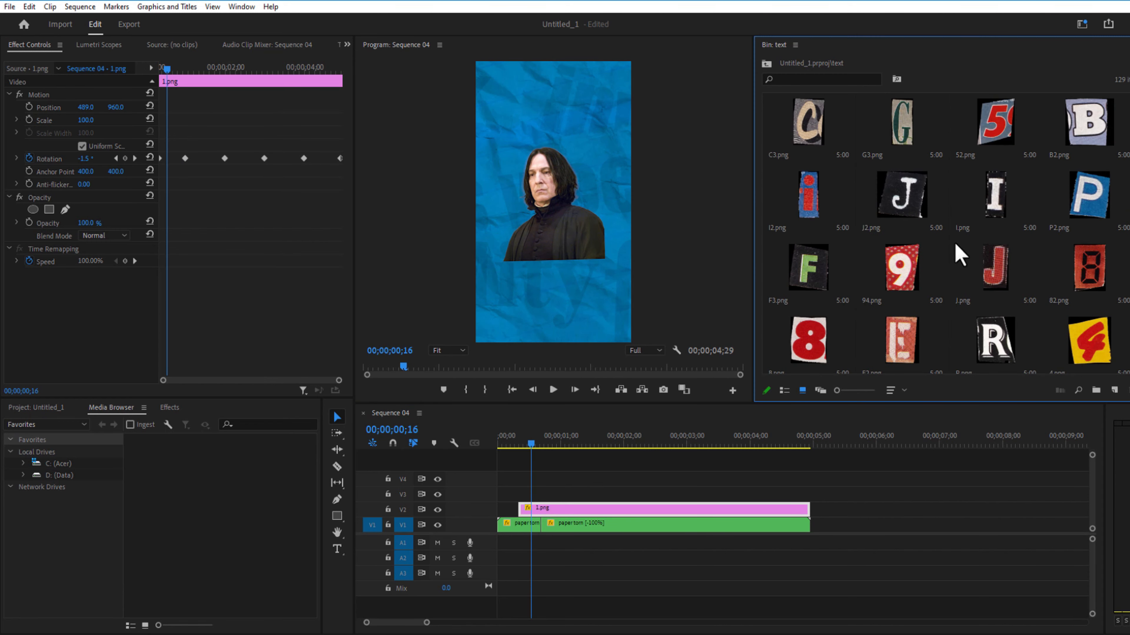
pyautogui.scroll(-10, 959, 256)
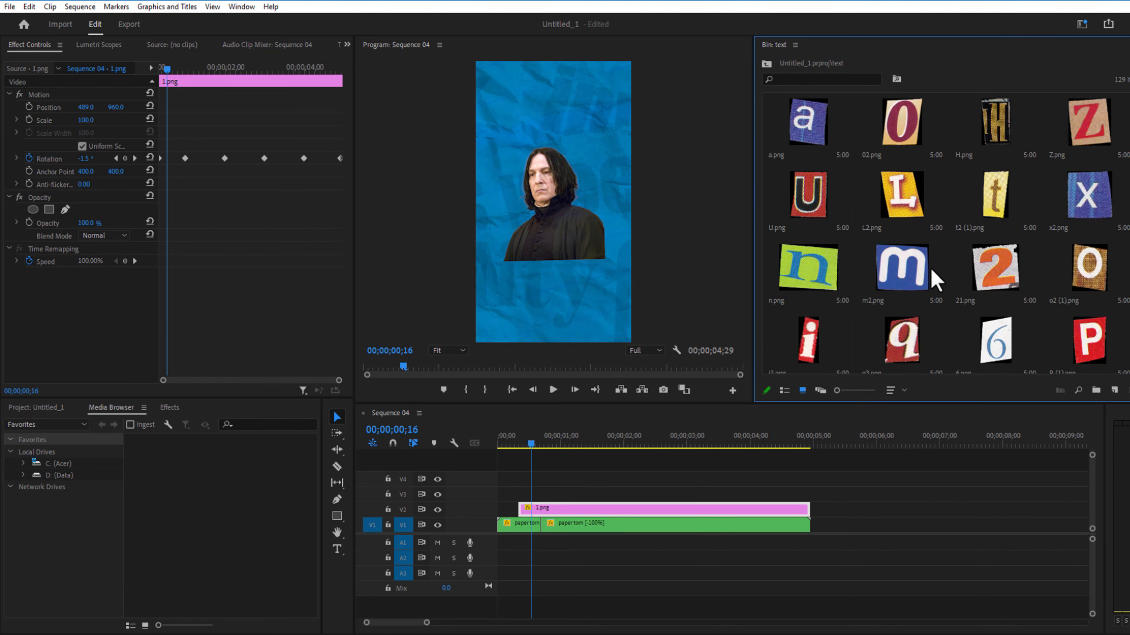
pyautogui.scroll(-3, 932, 269)
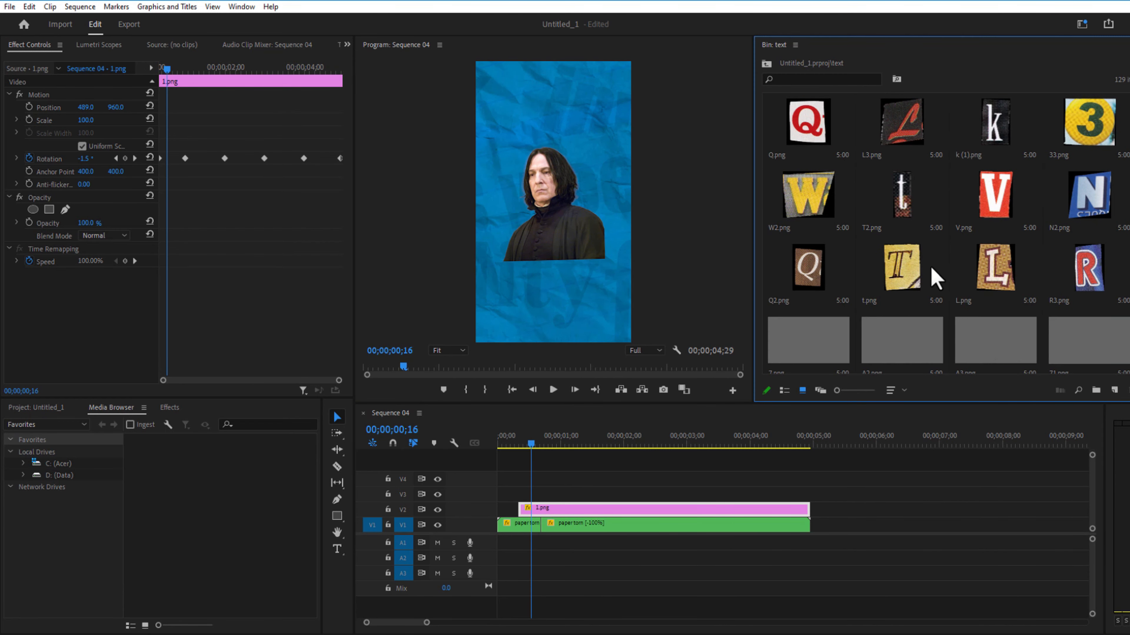
pyautogui.moveTo(906, 348); pyautogui.dragTo(524, 494)
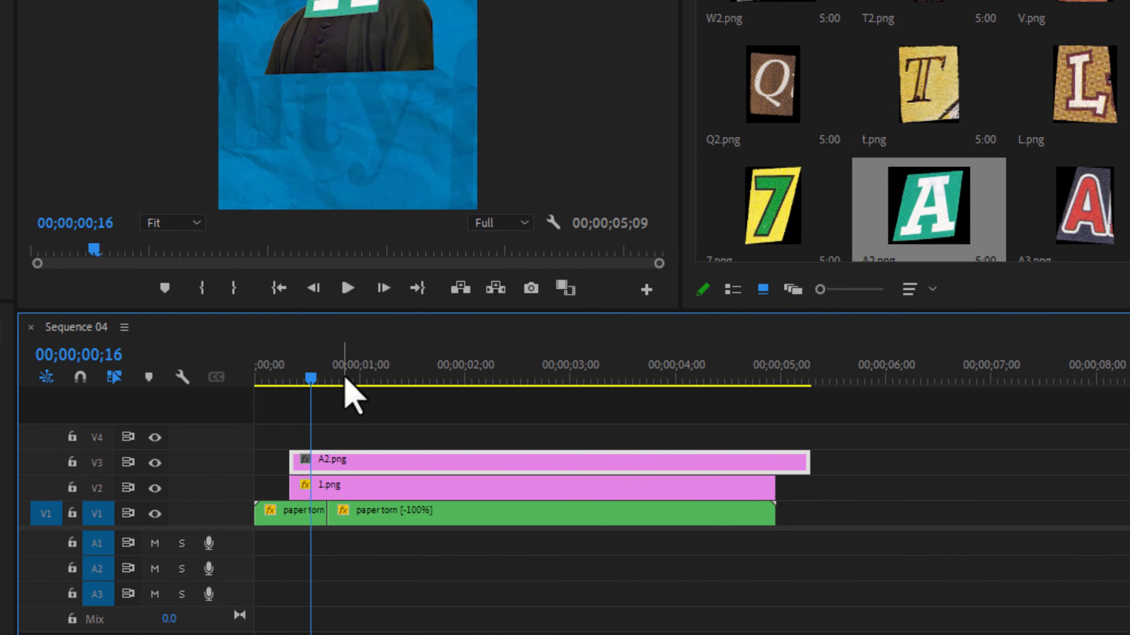
# Nest the A2.png clip under the name "a letter"
pyautogui.rightClick(358, 463)
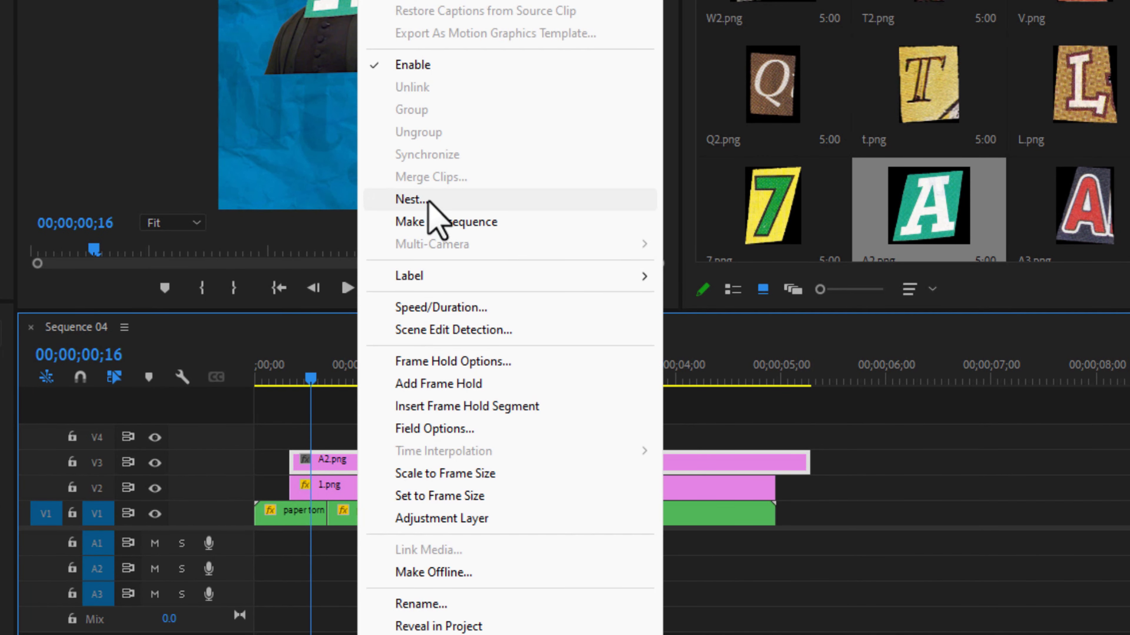
pyautogui.click(391, 202)
pyautogui.write('a letter')
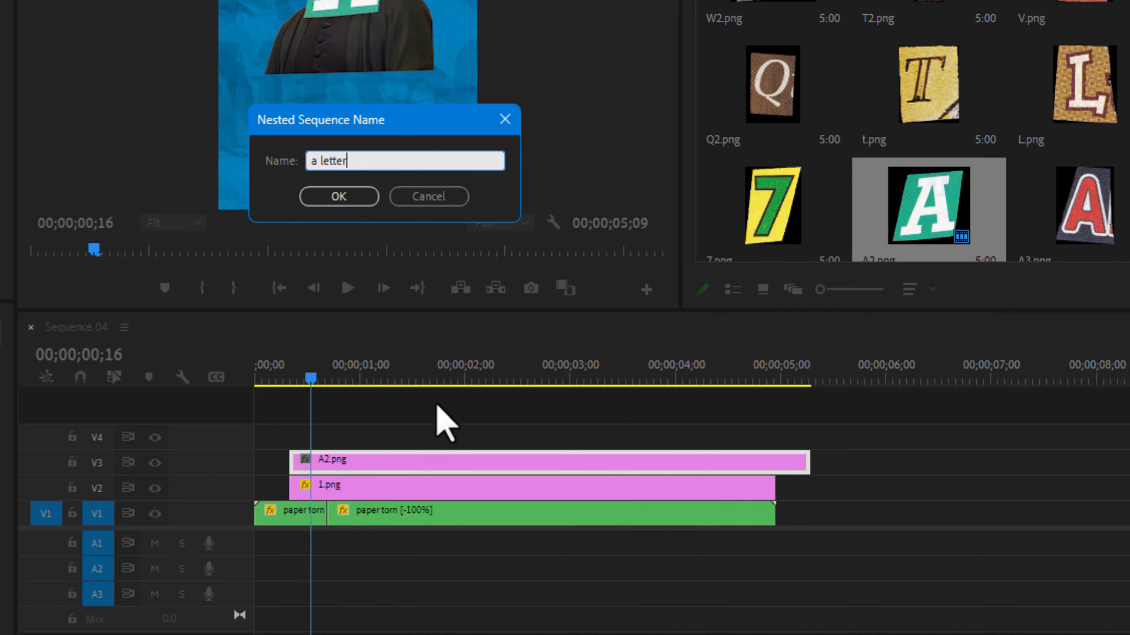
pyautogui.click(343, 197)
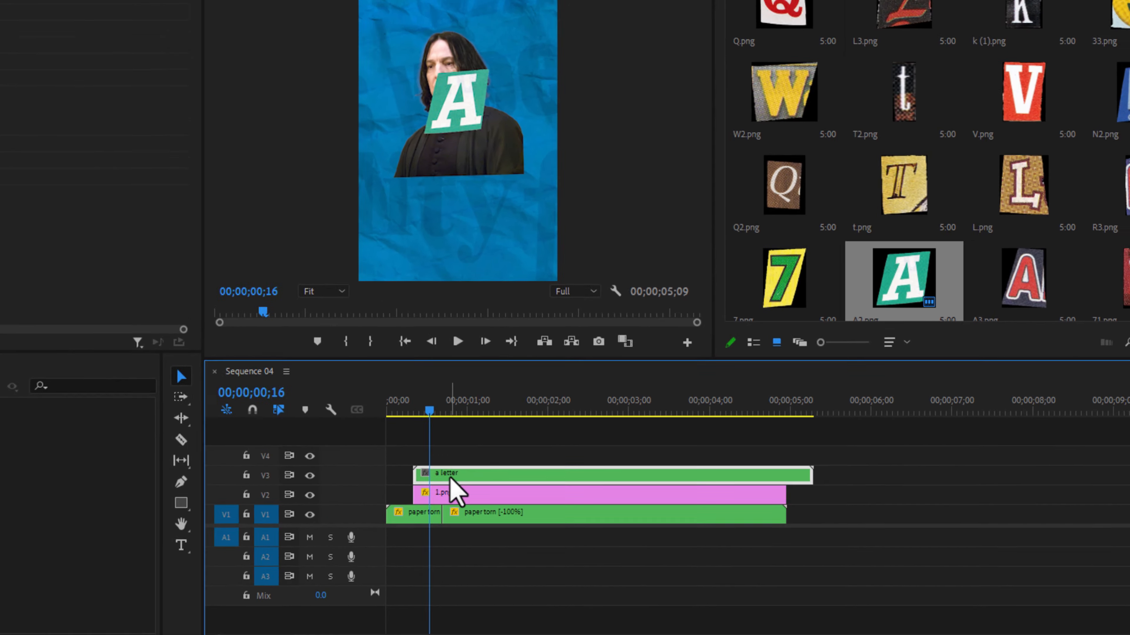
# Open the "a letter" nested sequence, split A2.png at 00;00;00;10 and delete the part after the cut
pyautogui.doubleClick(341, 465)
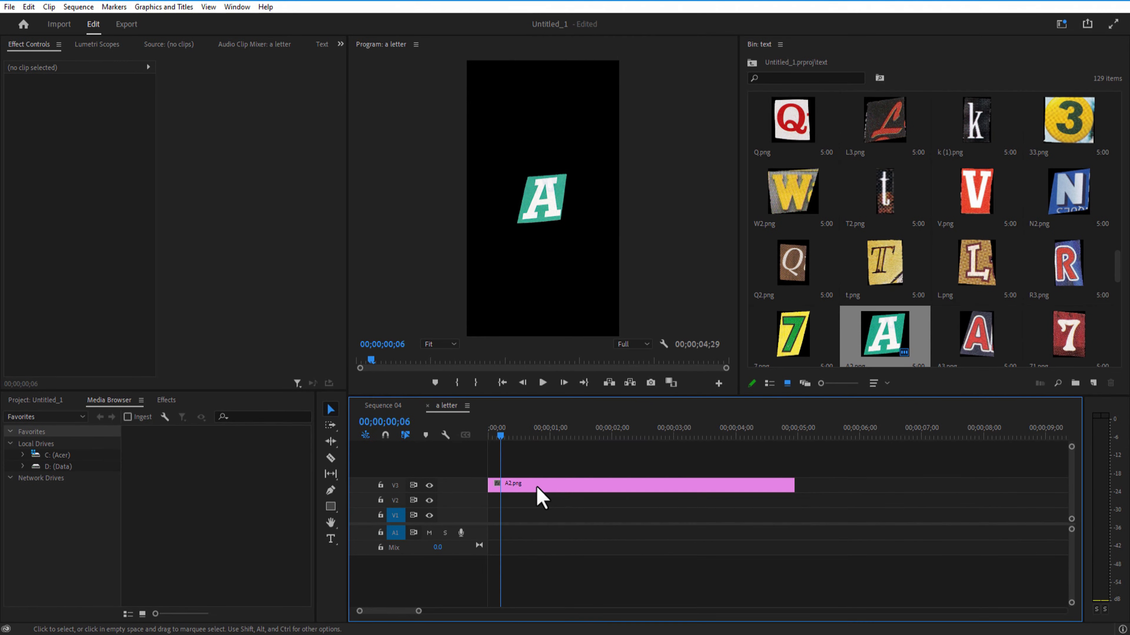
pyautogui.press('Home')
pyautogui.press('Right')
pyautogui.press('Right')
pyautogui.press('Right')
pyautogui.press('Right')
pyautogui.press('Right')
pyautogui.press('Right')
pyautogui.press('Right')
pyautogui.press('Right')
pyautogui.press('Right')
pyautogui.press('Right')
pyautogui.press('c')
pyautogui.click(509, 483)
pyautogui.press('v')
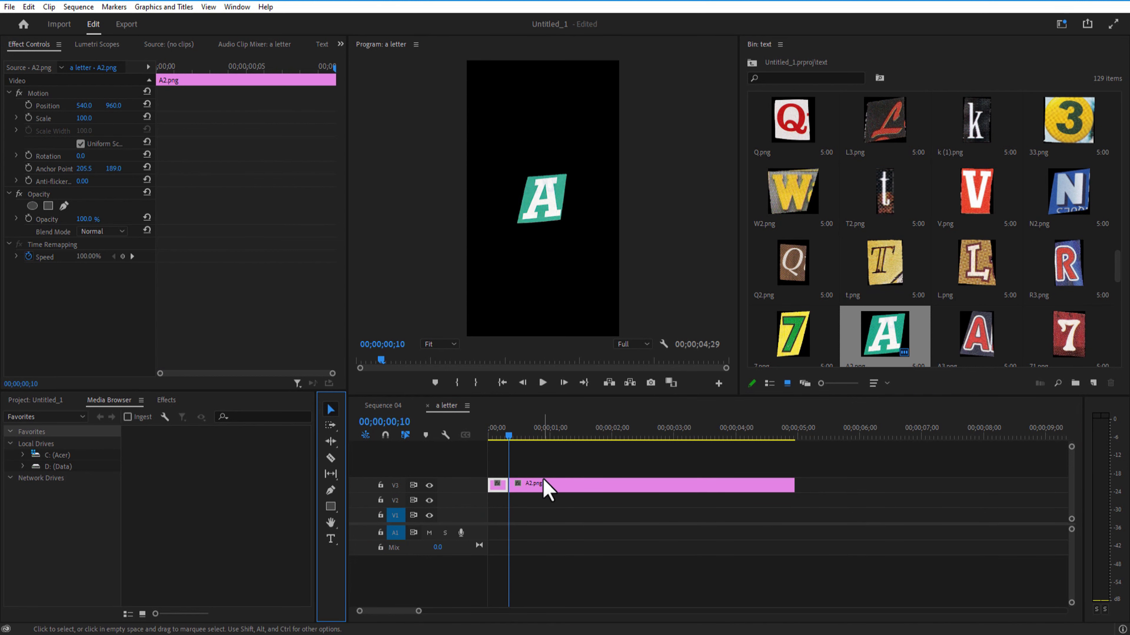
pyautogui.click(546, 484)
pyautogui.press('Delete')
# Append A3.png directly after A2.png, split it at 00;00;00;20 and delete the remainder
pyautogui.moveTo(981, 336); pyautogui.dragTo(509, 485)
pyautogui.moveTo(511, 438); pyautogui.dragTo(507, 442)
pyautogui.press('Right')
pyautogui.press('Right')
pyautogui.press('Right')
pyautogui.press('Right')
pyautogui.press('Right')
pyautogui.press('Right')
pyautogui.press('Right')
pyautogui.press('Right')
pyautogui.press('Right')
pyautogui.press('Right')
pyautogui.click(330, 457)
pyautogui.click(529, 485)
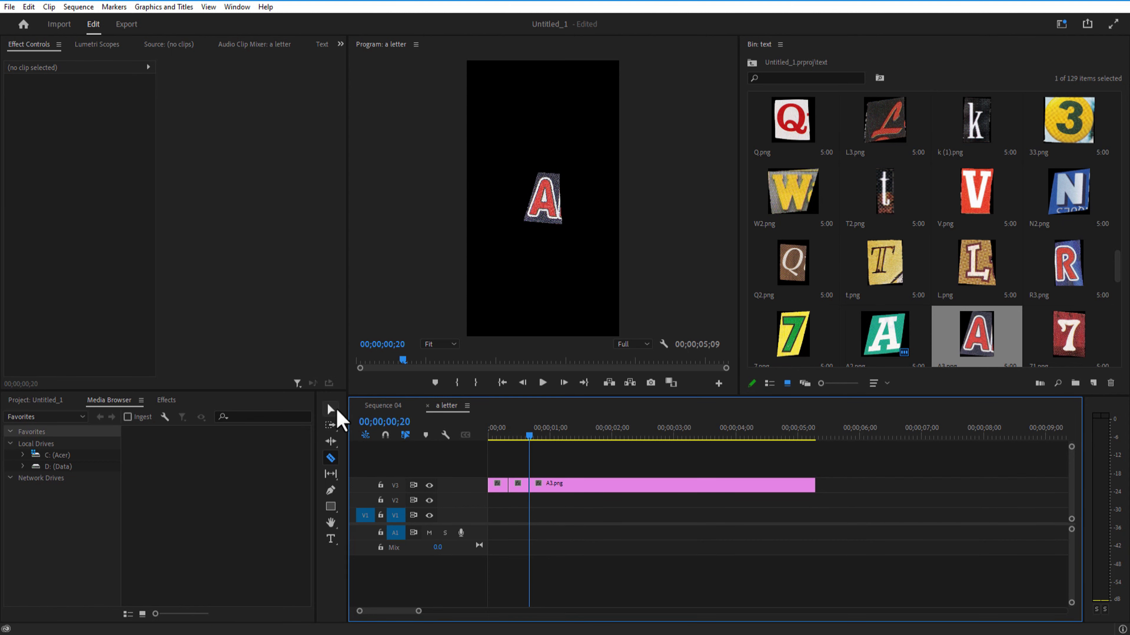
pyautogui.click(332, 409)
pyautogui.click(576, 492)
pyautogui.press('Delete')
# Add A (1).png as the third clip of the "a letter" sequence and shorten the three clips to end at 00;00;00;16
pyautogui.scroll(-3, 870, 244)
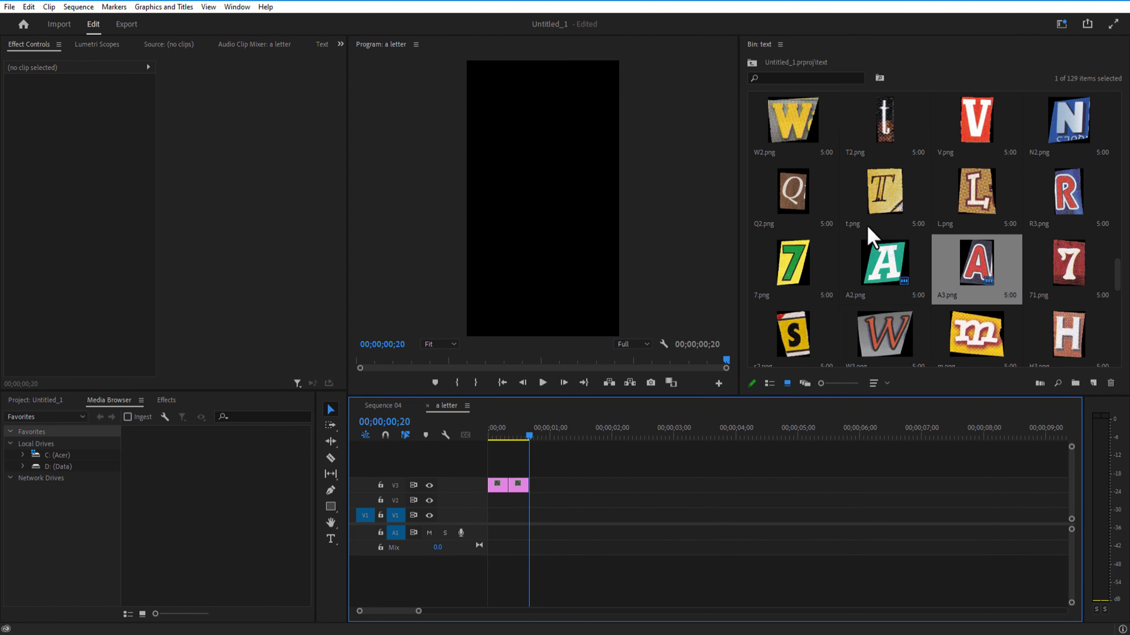
pyautogui.scroll(-3, 871, 240)
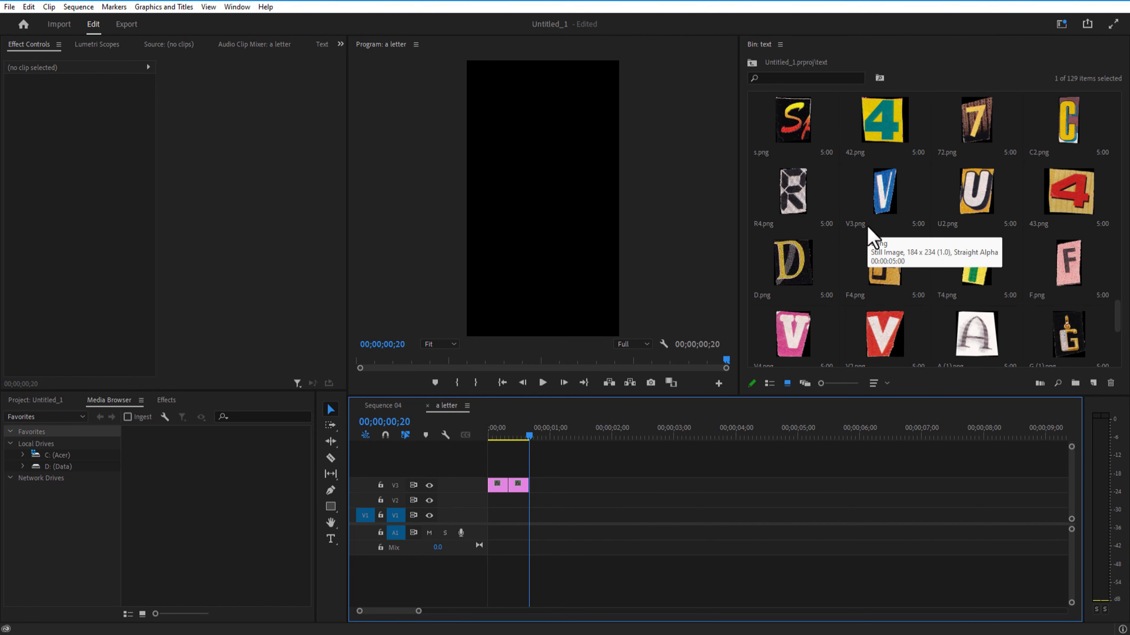
pyautogui.moveTo(976, 334); pyautogui.dragTo(536, 485)
# Check where the clips end in Sequence 04, fill "a letter" with repeated copies of its three clips, and split at 00;00;05;01
pyautogui.click(382, 405)
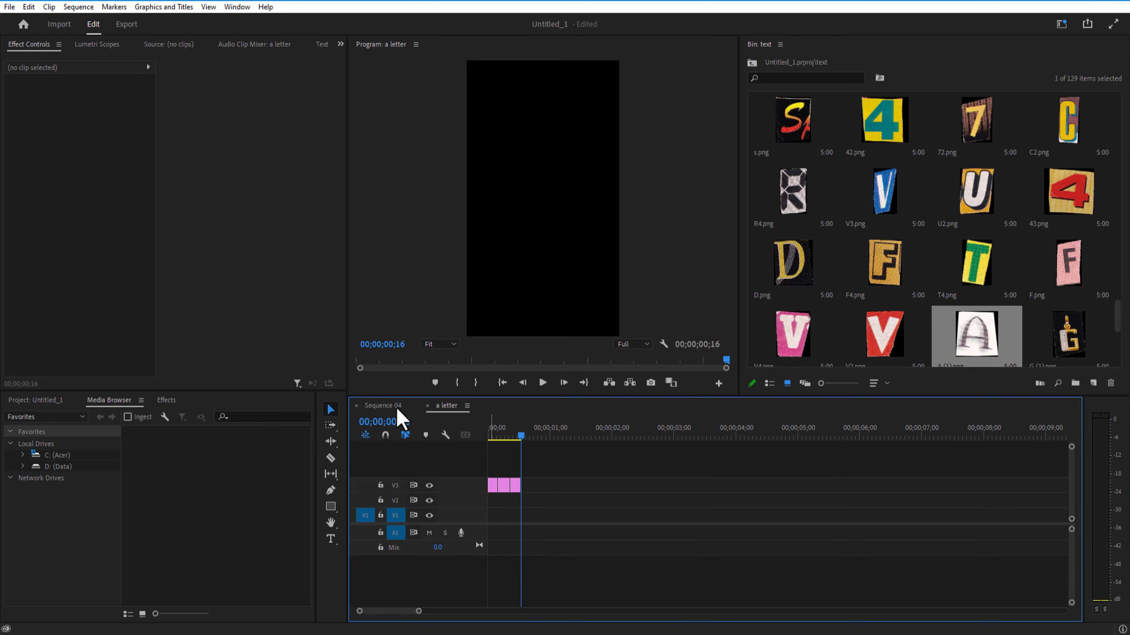
pyautogui.moveTo(526, 438); pyautogui.dragTo(793, 441)
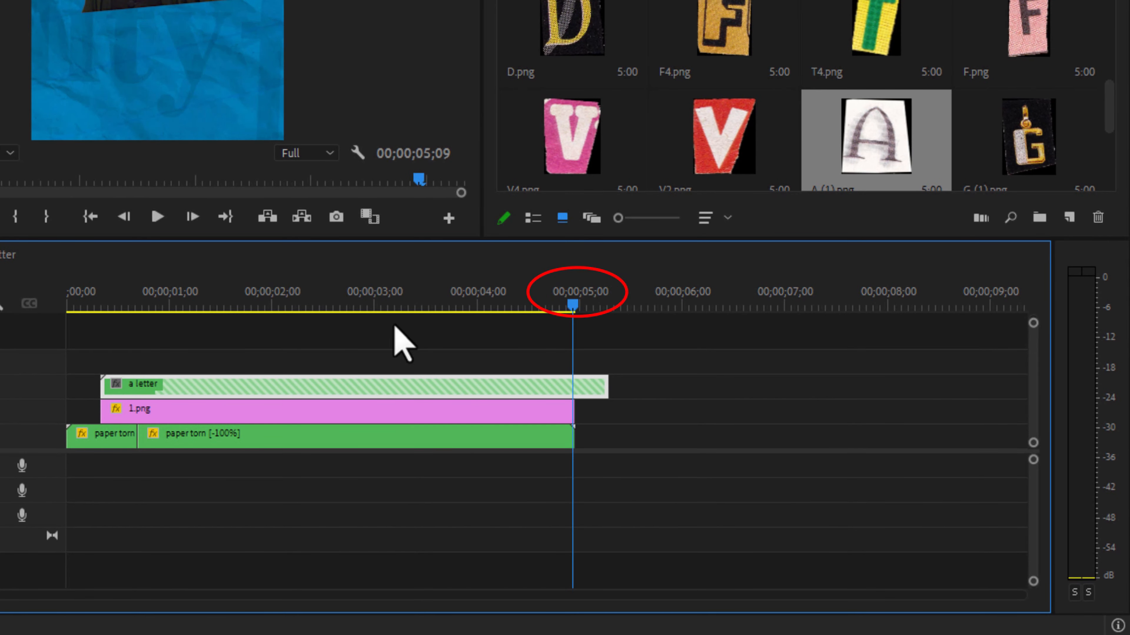
pyautogui.click(7, 256)
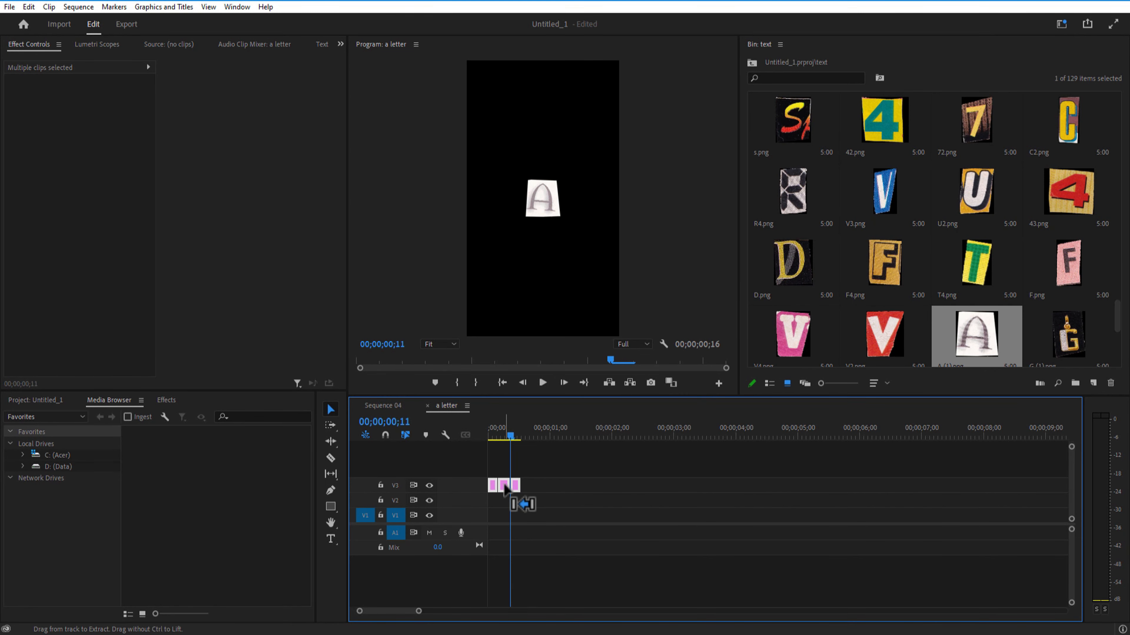
pyautogui.hotkey('ctrl', 'v')
pyautogui.hotkey('ctrl', 'v')
pyautogui.hotkey('ctrl', 'v')
pyautogui.hotkey('ctrl', 'v')
pyautogui.hotkey('ctrl', 'v')
pyautogui.hotkey('ctrl', 'v')
pyautogui.hotkey('ctrl', 'v')
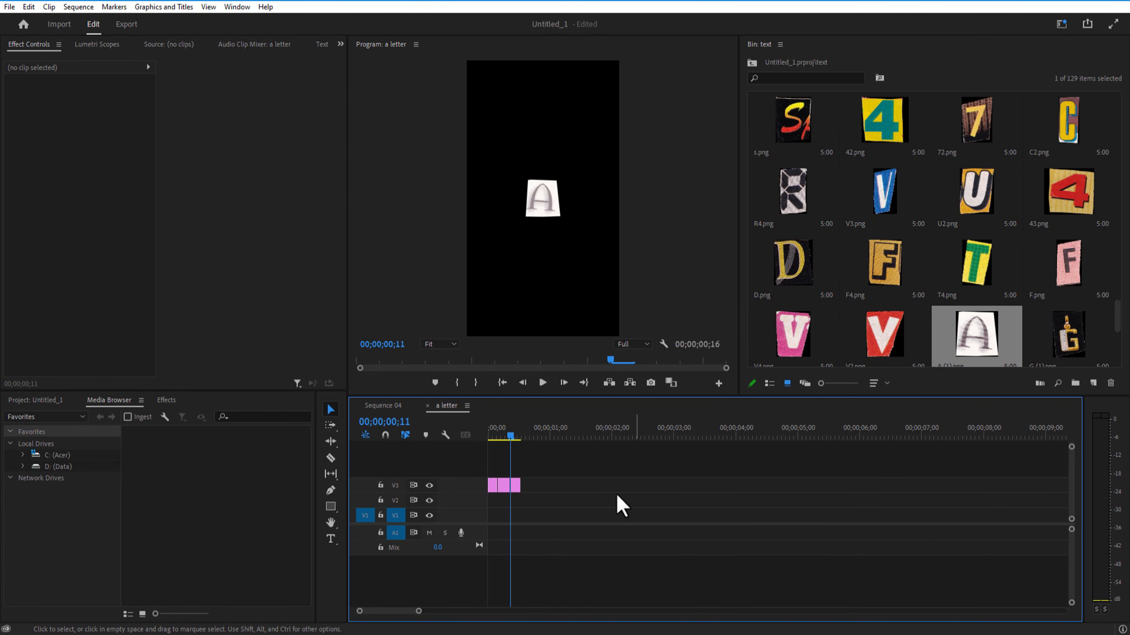
pyautogui.hotkey('ctrl', 'v')
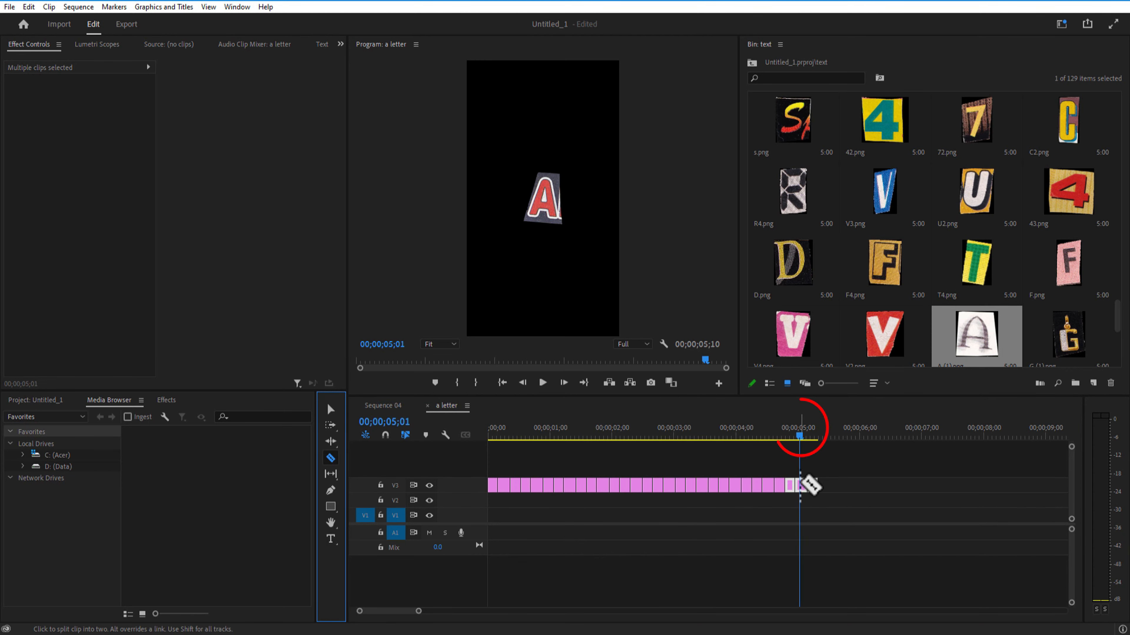
pyautogui.click(809, 484)
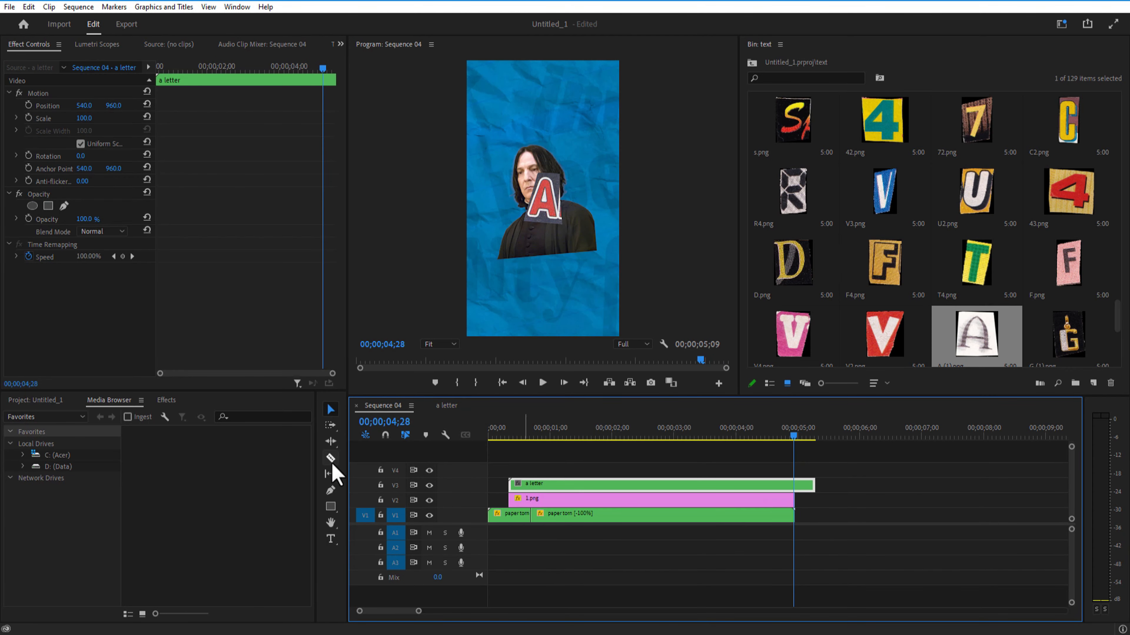
# Trim the overhang of the "a letter" clip in Sequence 04 at the end of 1.png and play back the sequence
pyautogui.click(330, 467)
pyautogui.click(806, 486)
pyautogui.press('Delete')
pyautogui.click(542, 382)
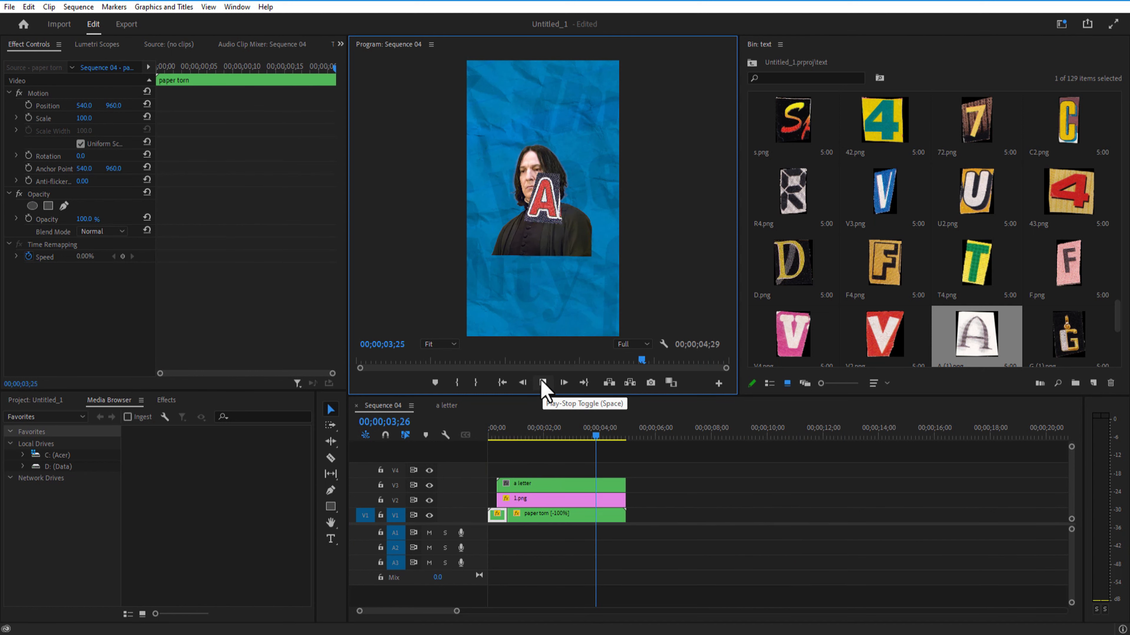
pyautogui.click(543, 382)
# Place L2.png from the "text" bin on track V4, aligned with the start of the "a letter" clip
pyautogui.click(502, 456)
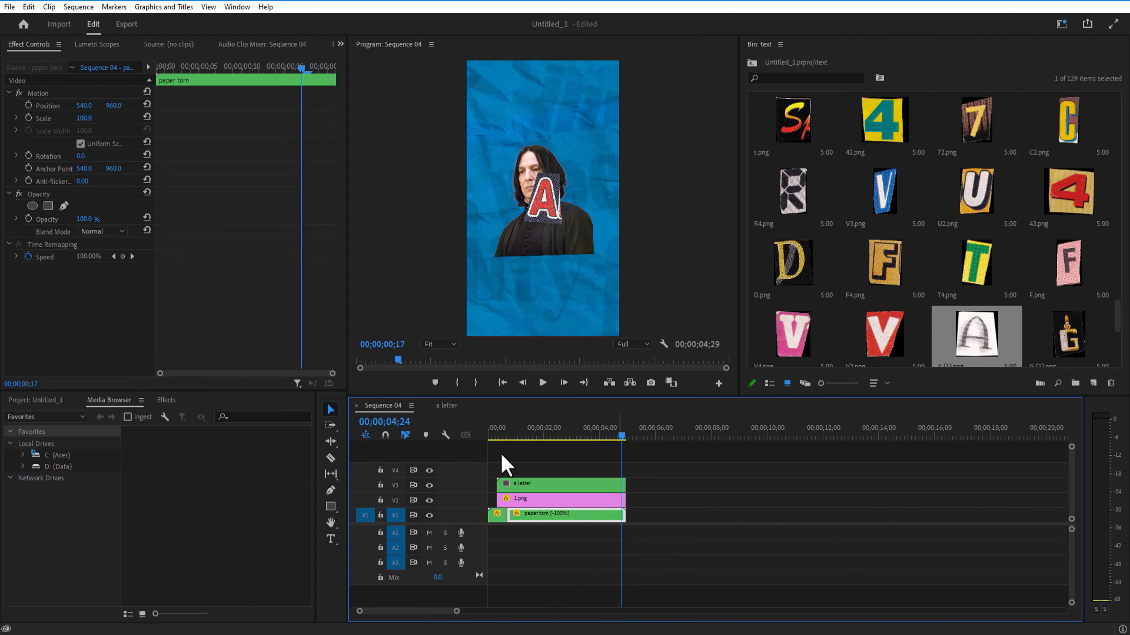
pyautogui.click(545, 488)
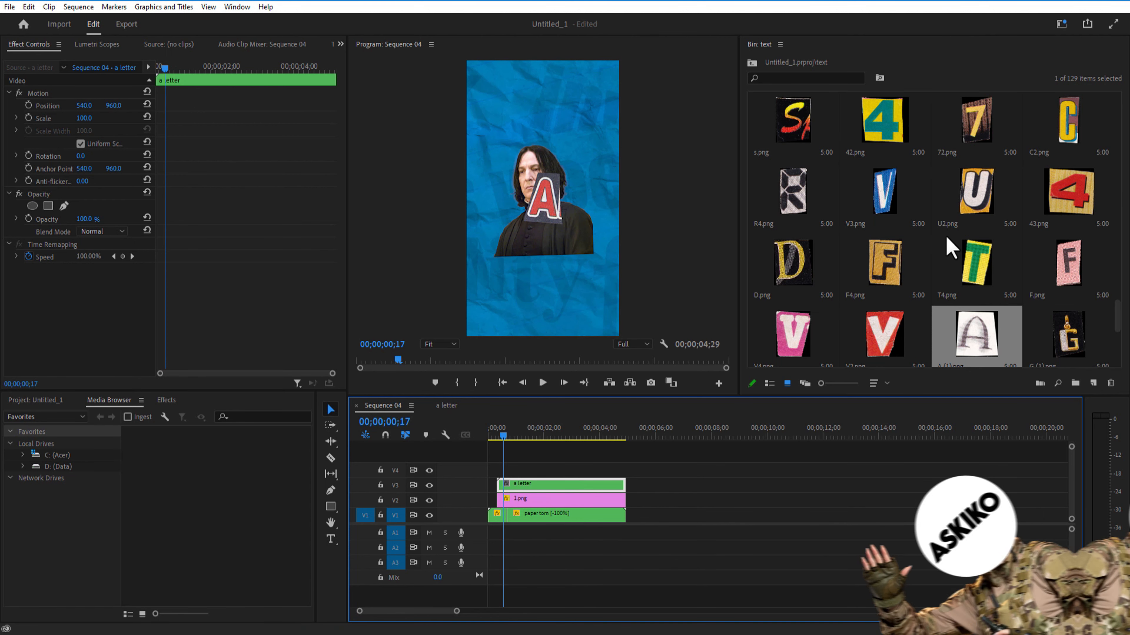
pyautogui.scroll(-10, 952, 248)
pyautogui.scroll(10, 951, 248)
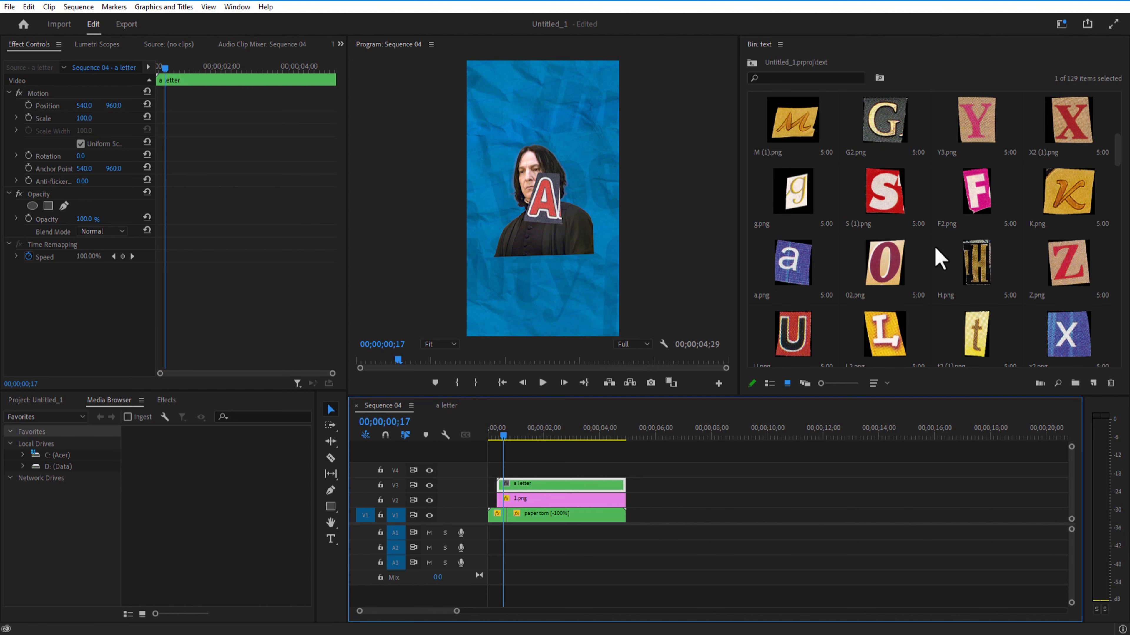
pyautogui.moveTo(890, 345); pyautogui.dragTo(501, 477)
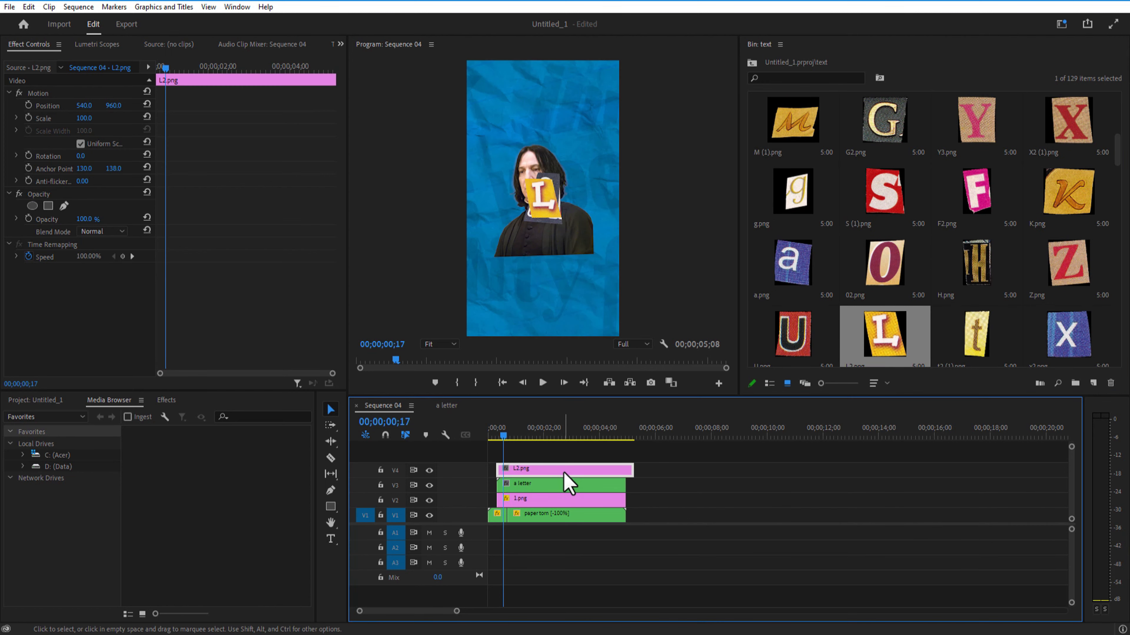
# Nest the L2.png clip under the name "l"
pyautogui.rightClick(541, 480)
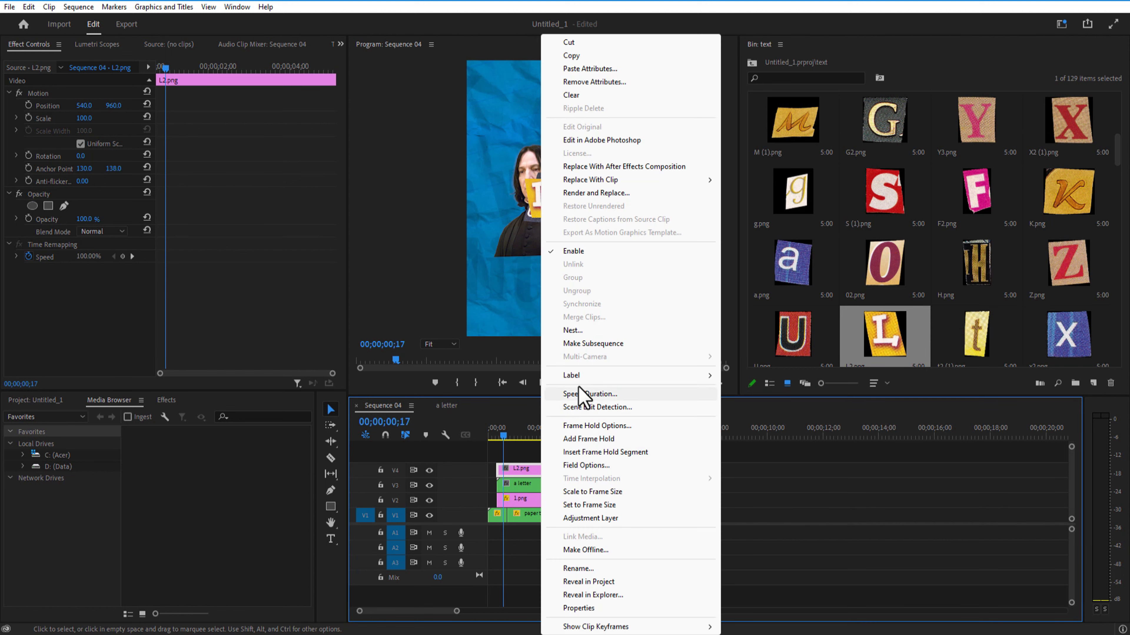
pyautogui.click(568, 329)
pyautogui.click(554, 330)
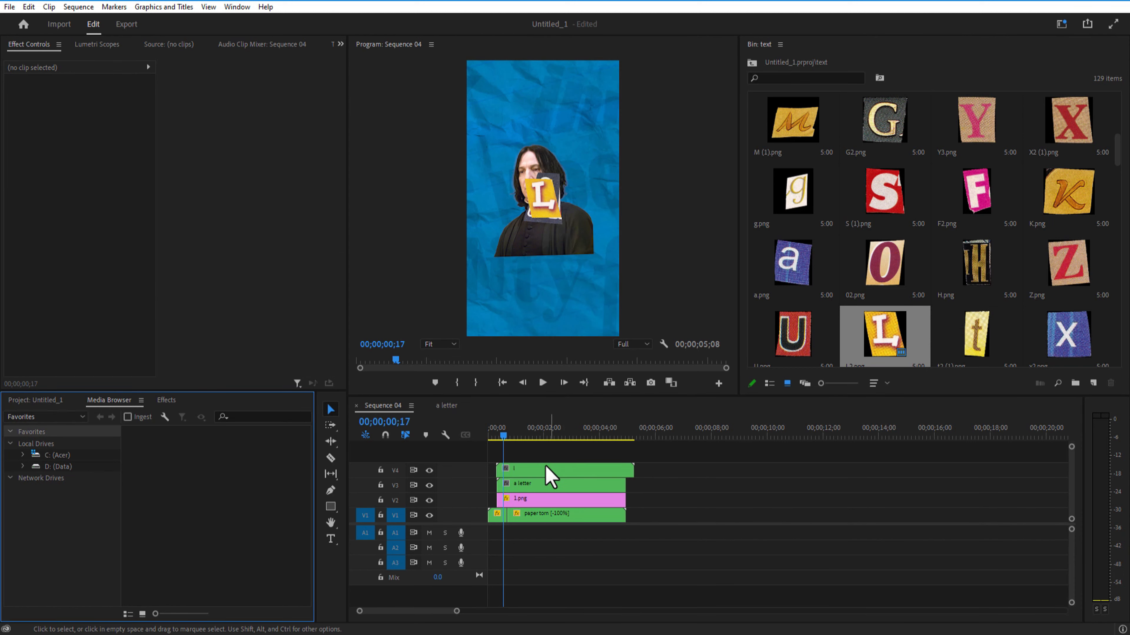
# Open the "l" nested sequence, close the "a letter" sequence, and shorten L2.png to end at 00;00;00;06
pyautogui.doubleClick(534, 467)
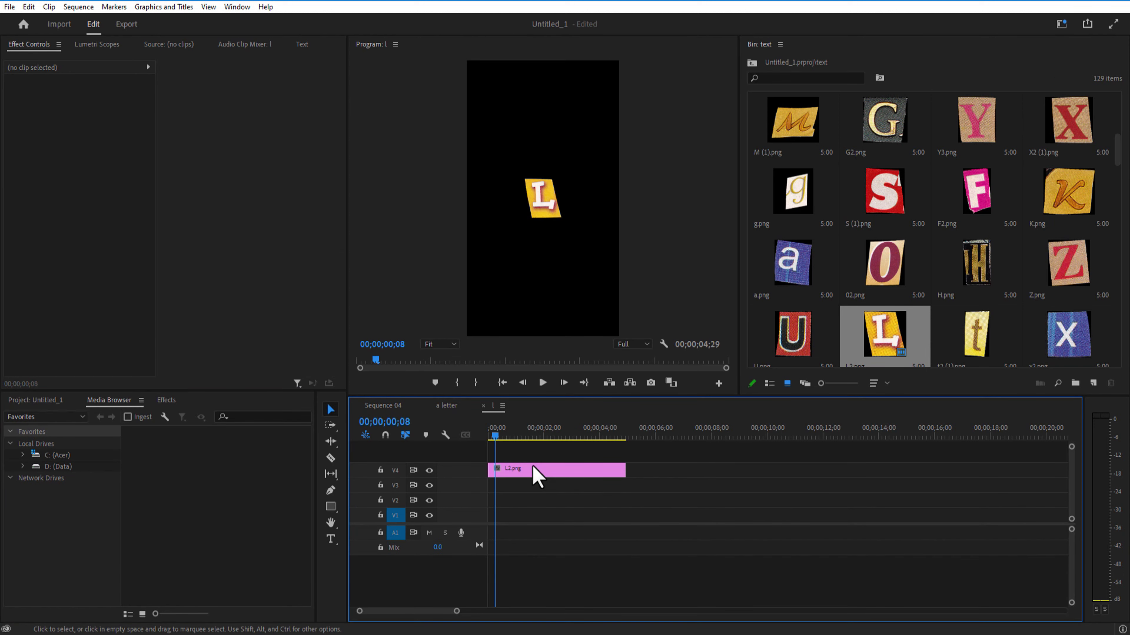
pyautogui.click(426, 405)
pyautogui.click(502, 470)
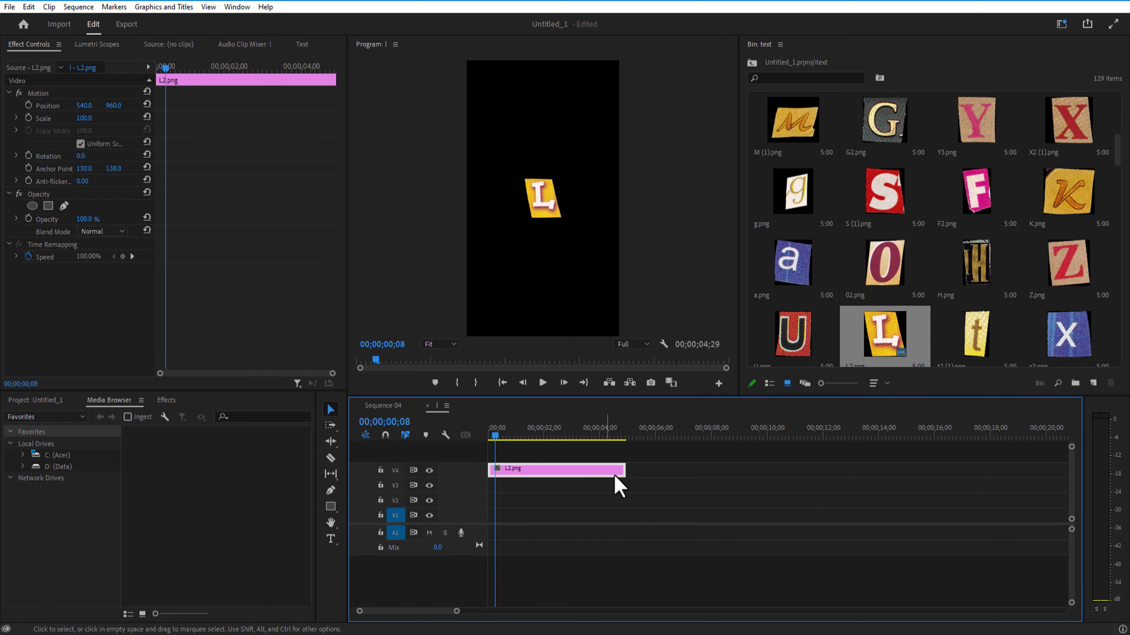
pyautogui.moveTo(492, 435); pyautogui.dragTo(488, 484)
pyautogui.press('Right')
pyautogui.press('Right')
pyautogui.press('Right')
pyautogui.press('Right')
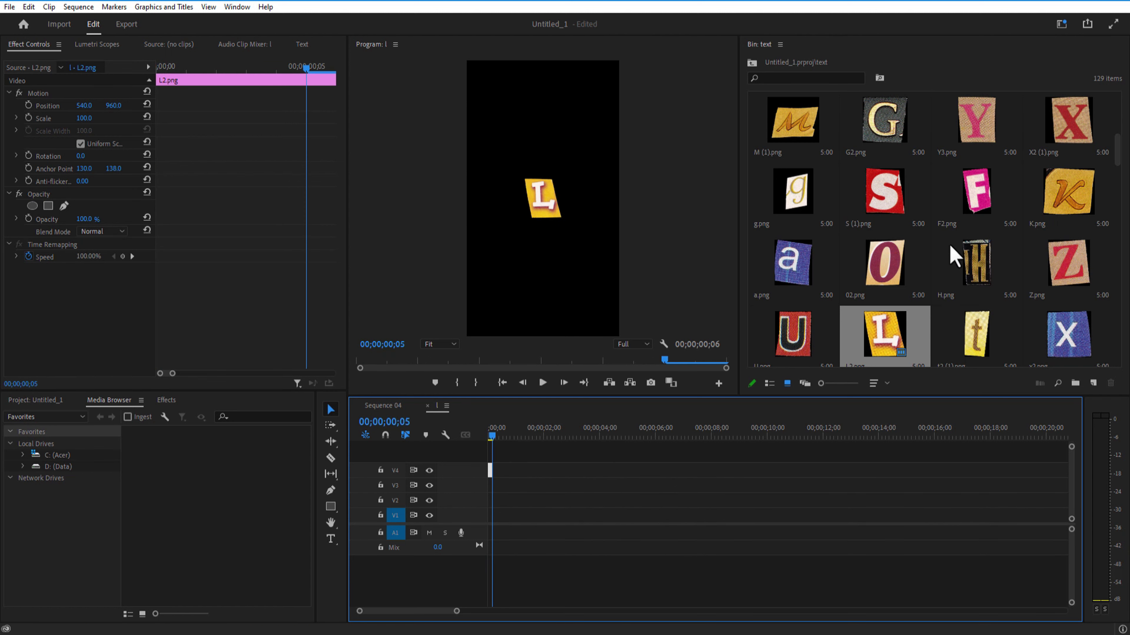
# Append L4.png directly after L2.png on track V4 and split it at 00;00;00;11
pyautogui.scroll(-5, 954, 256)
pyautogui.scroll(-10, 944, 264)
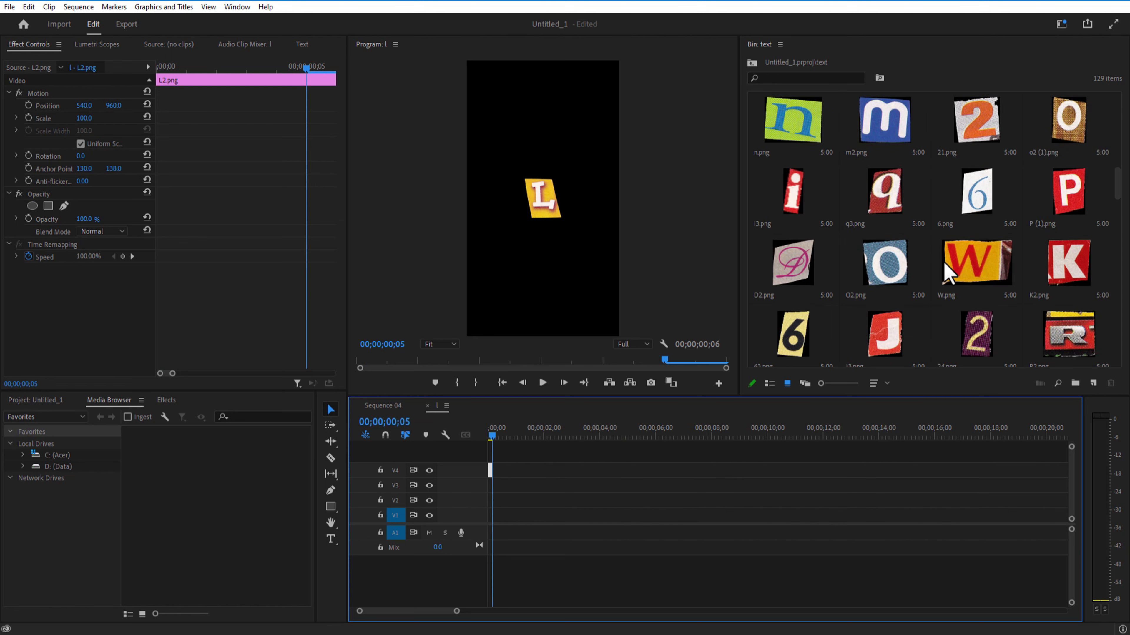
pyautogui.moveTo(887, 327); pyautogui.dragTo(496, 474)
pyautogui.moveTo(456, 611); pyautogui.dragTo(379, 611)
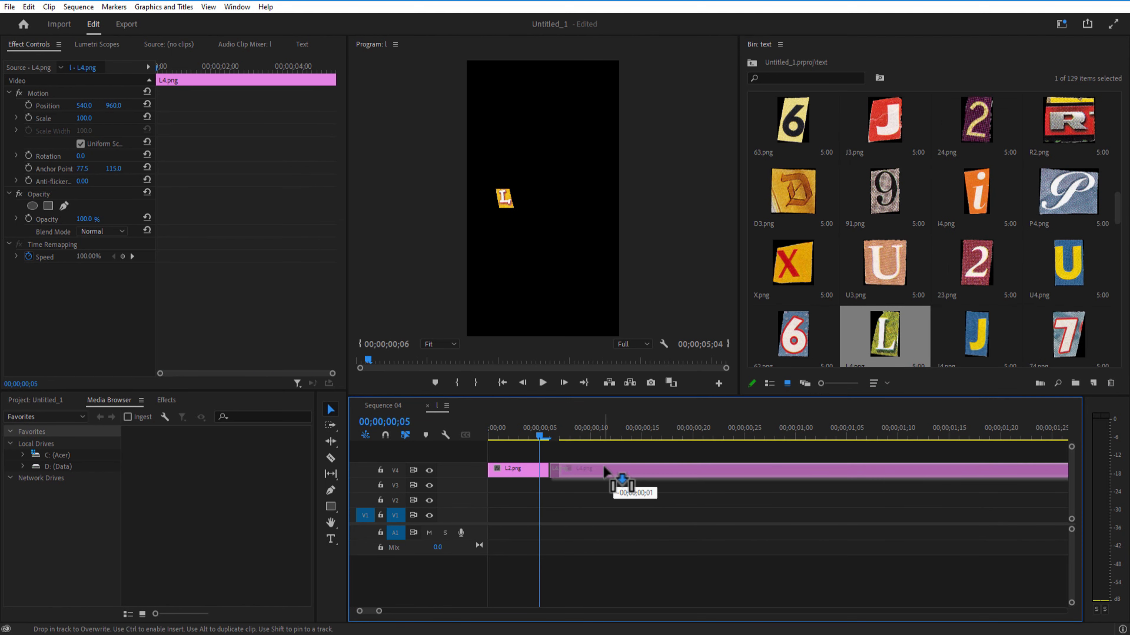
pyautogui.press('Right')
pyautogui.press('Right')
pyautogui.press('Right')
pyautogui.press('Right')
pyautogui.press('Right')
pyautogui.press('Right')
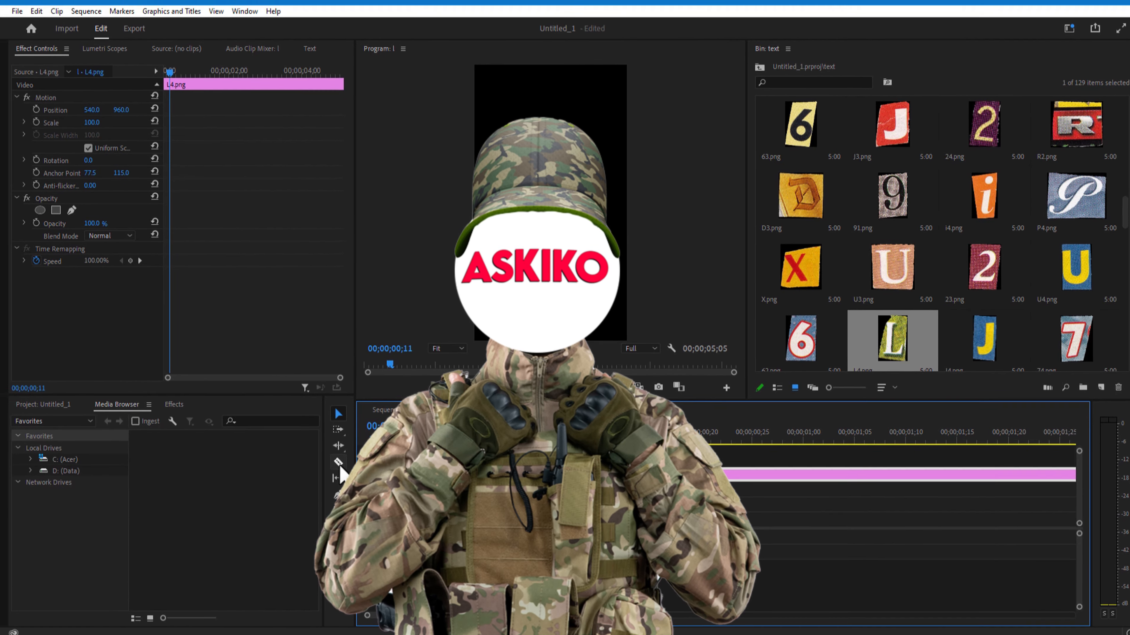
pyautogui.click(340, 466)
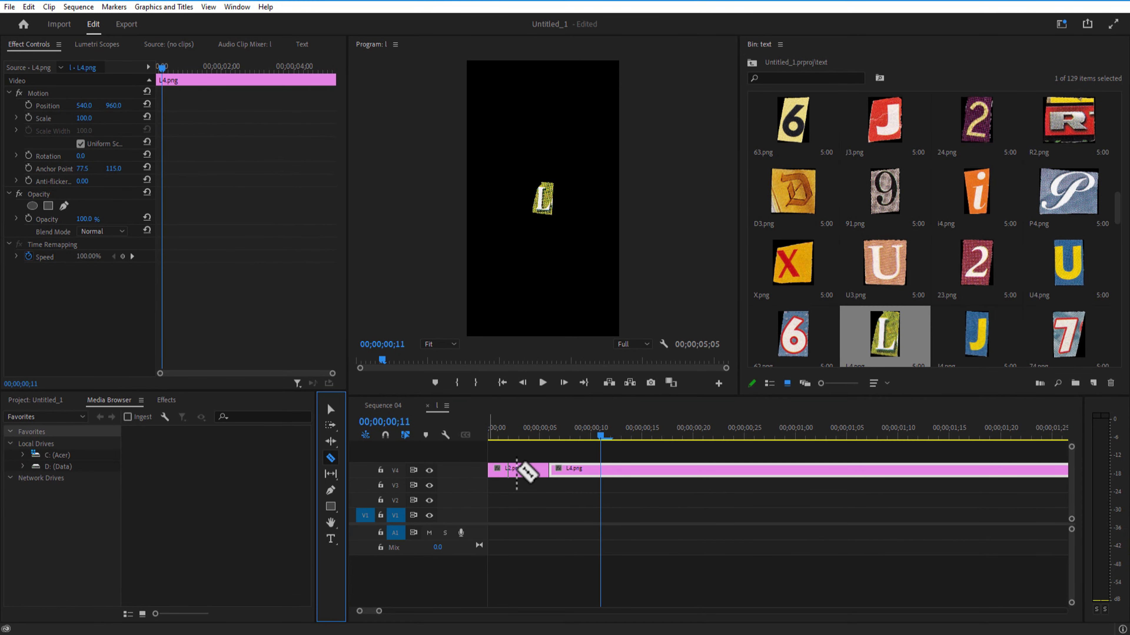
pyautogui.click(608, 475)
# Place L3.png at 00;00;00;11 over the rest of L4.png, split it at 00;00;00;16 and delete everything after the cut
pyautogui.scroll(-2, 931, 312)
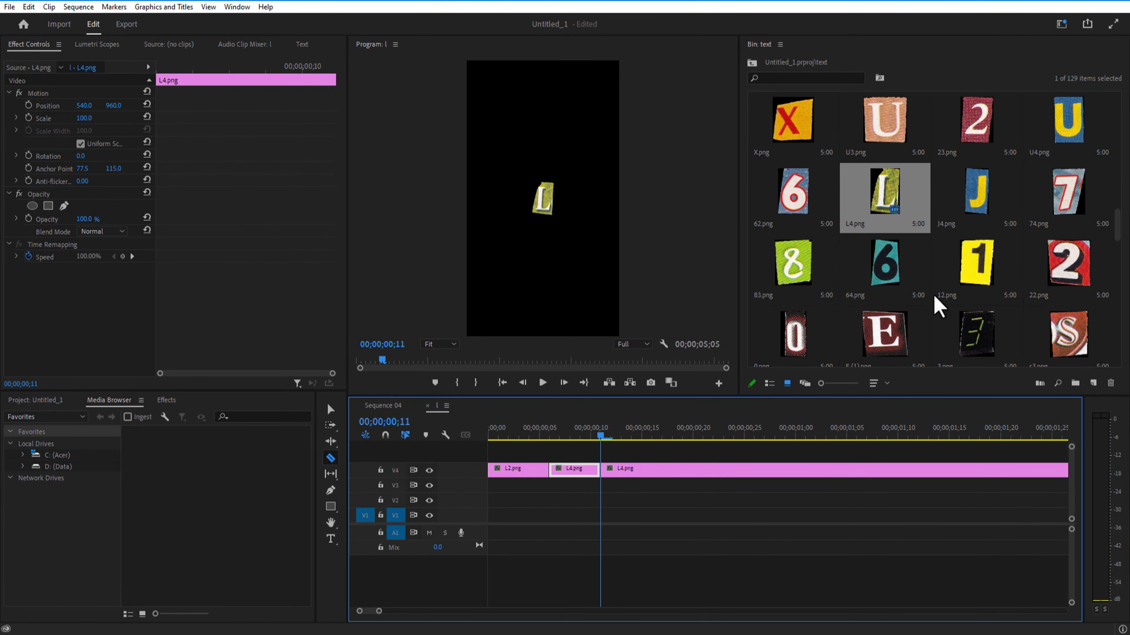
pyautogui.scroll(-2, 937, 306)
pyautogui.moveTo(886, 331); pyautogui.dragTo(600, 473)
pyautogui.press('Right')
pyautogui.press('Right')
pyautogui.press('Right')
pyautogui.press('Right')
pyautogui.press('Right')
pyautogui.click(653, 470)
pyautogui.press('v')
pyautogui.click(689, 469)
pyautogui.press('Delete')
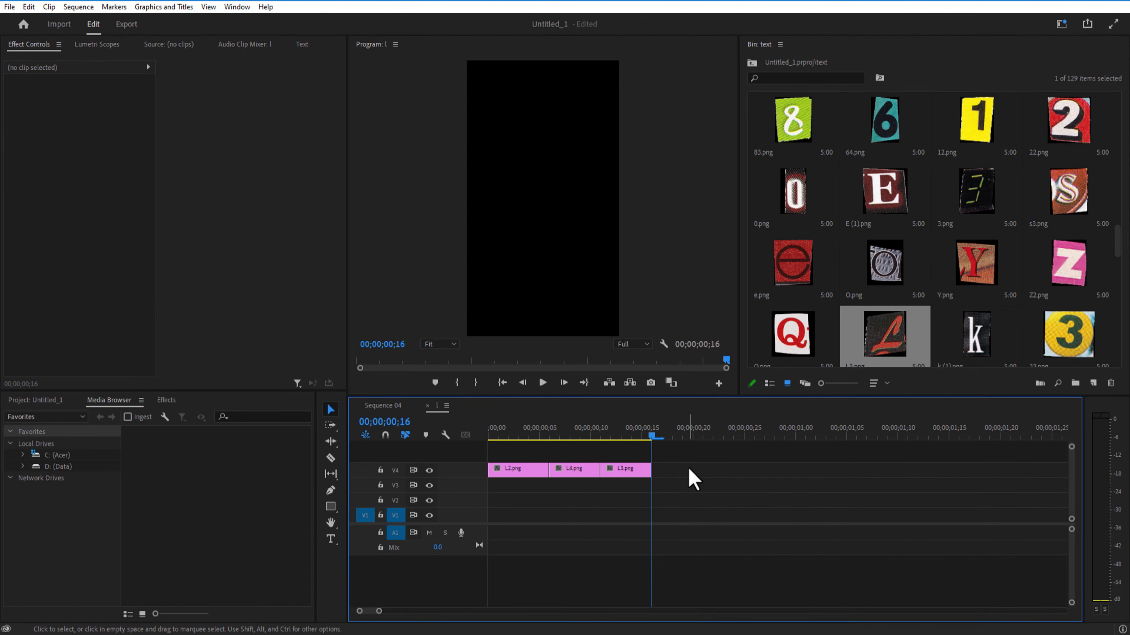
# Paste the copied L2, L4 and L3 clip group end to end on V4 until the "l" sequence reaches 00;00;05;26
pyautogui.moveTo(379, 611); pyautogui.dragTo(473, 611)
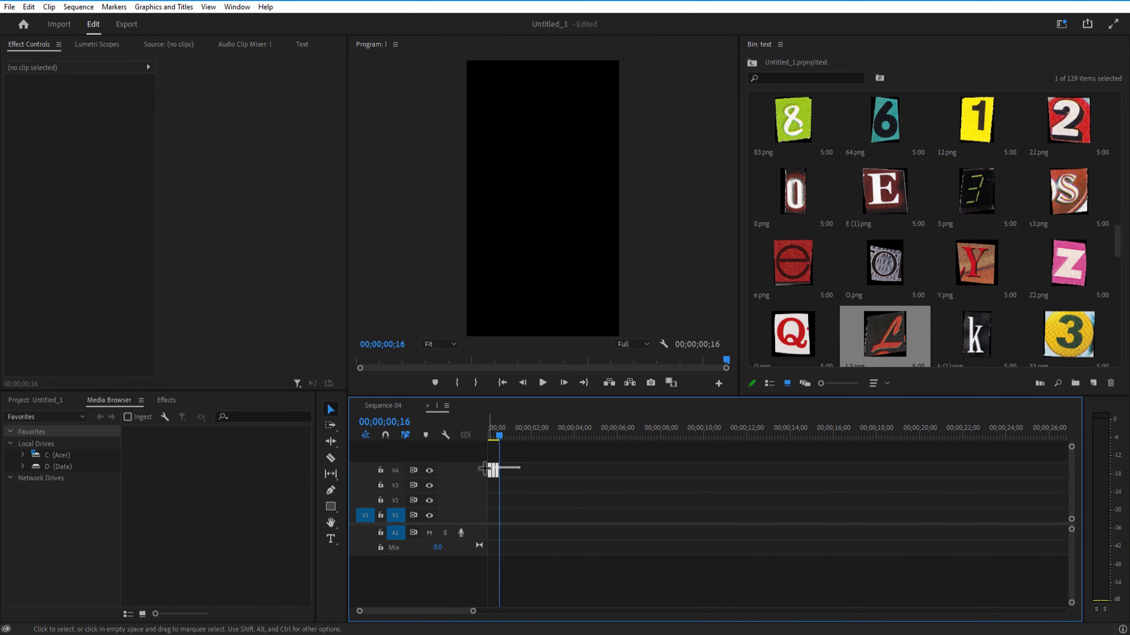
pyautogui.hotkey('ctrl', 'v')
pyautogui.hotkey('ctrl', 'v')
pyautogui.hotkey('ctrl', 'v')
pyautogui.hotkey('ctrl', 'v')
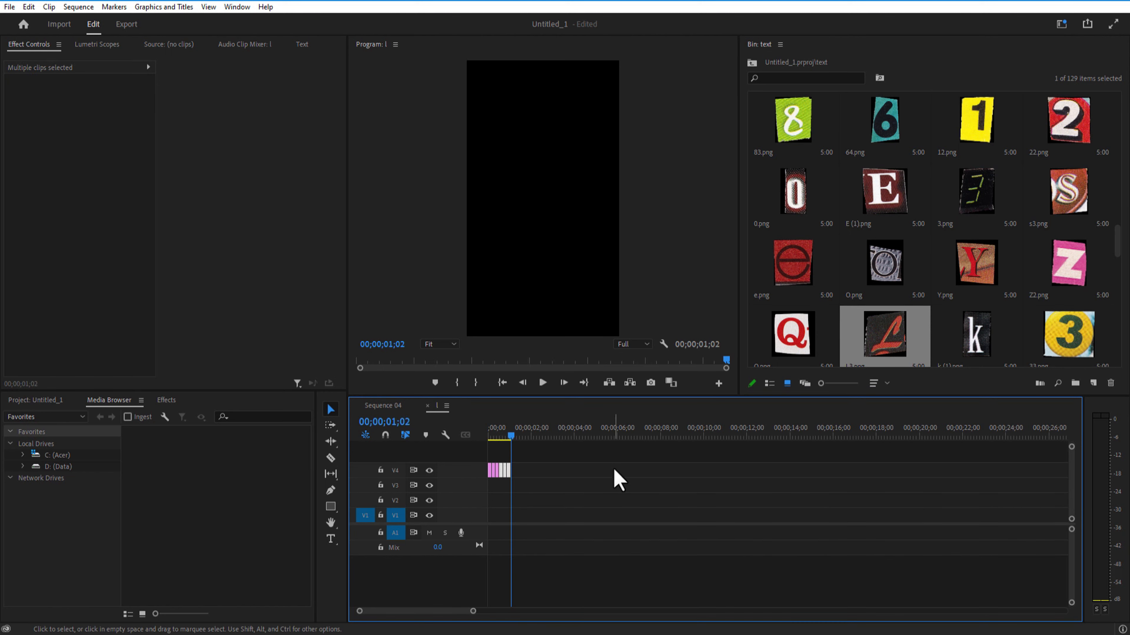
pyautogui.hotkey('ctrl', 'v')
pyautogui.hotkey('ctrl', 'v')
pyautogui.hotkey('ctrl', 'v')
pyautogui.hotkey('ctrl', 'v')
pyautogui.hotkey('ctrl', 'v')
pyautogui.hotkey('ctrl', 'v')
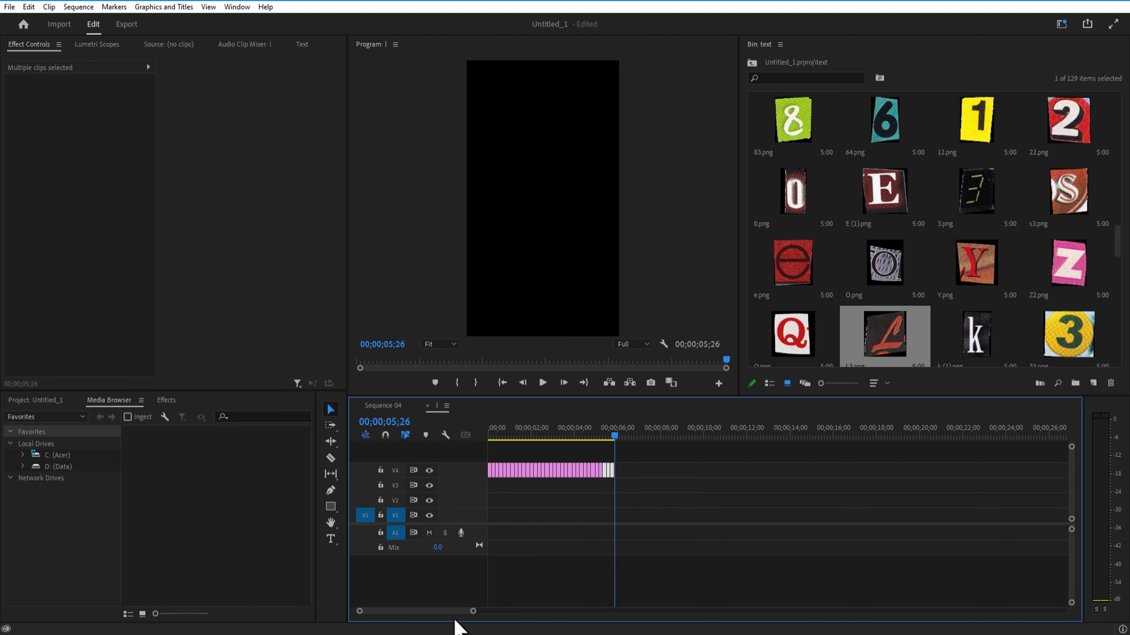
pyautogui.moveTo(471, 613); pyautogui.dragTo(443, 614)
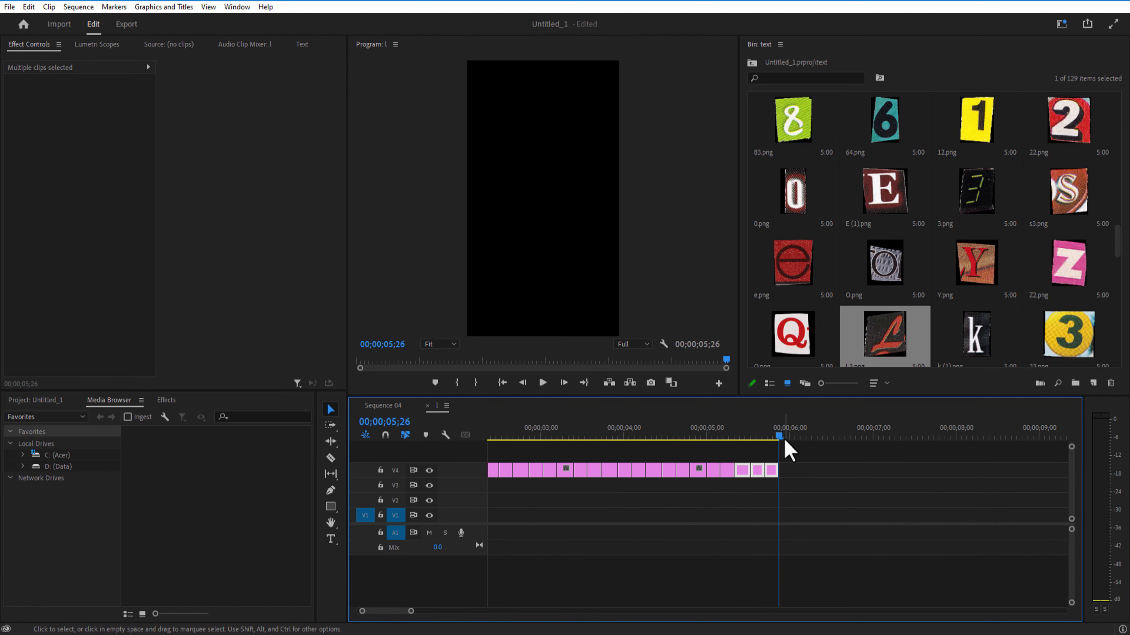
pyautogui.moveTo(784, 449); pyautogui.dragTo(713, 465)
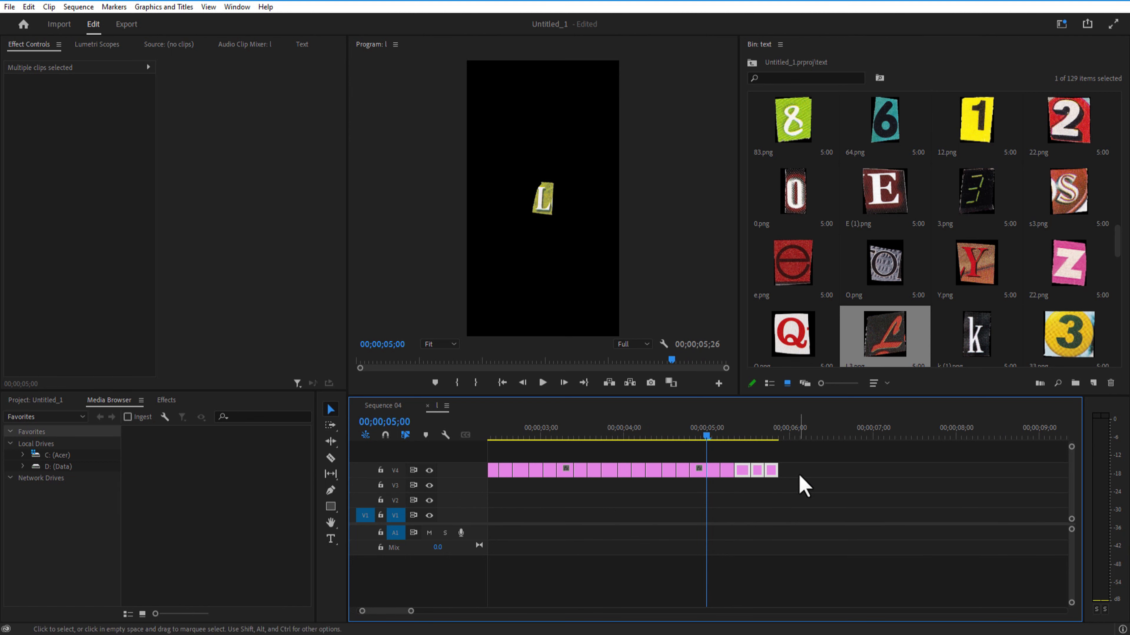
# Return to Sequence 04 and duplicate the "a letter" nest onto the track above the "l" nest
pyautogui.click(383, 405)
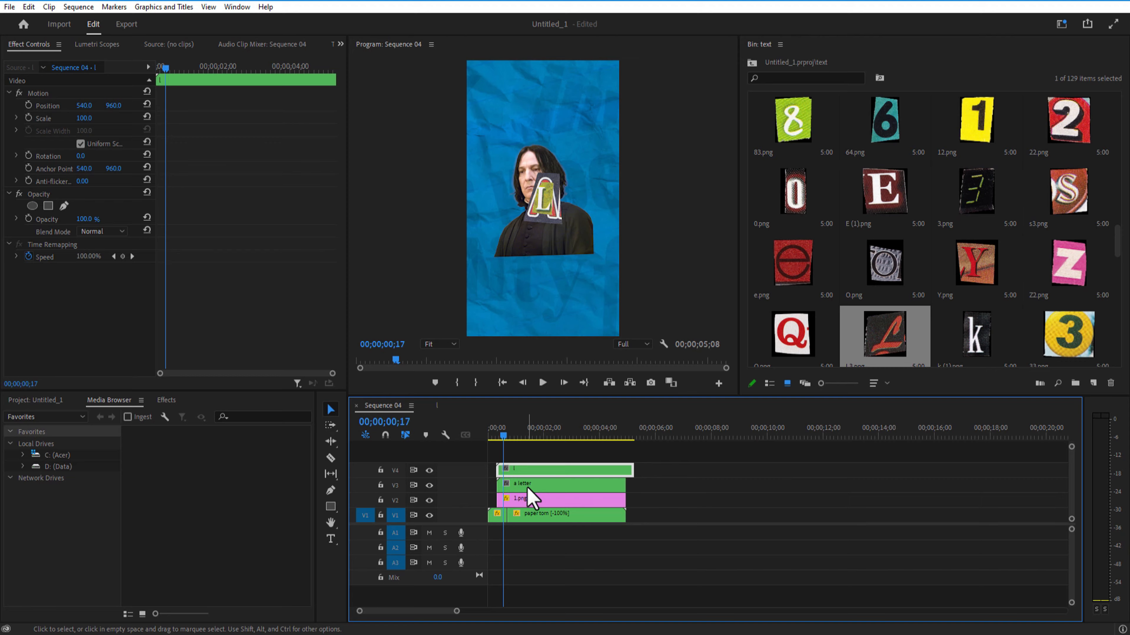
pyautogui.click(536, 488)
pyautogui.keyDown('alt'); pyautogui.moveTo(536, 487); pyautogui.dragTo(536, 455); pyautogui.keyUp('alt')
# Place the N letter clip on track V3 of Nested Sequence 08, starting at 00;00;00;05
pyautogui.scroll(-5, 996, 252)
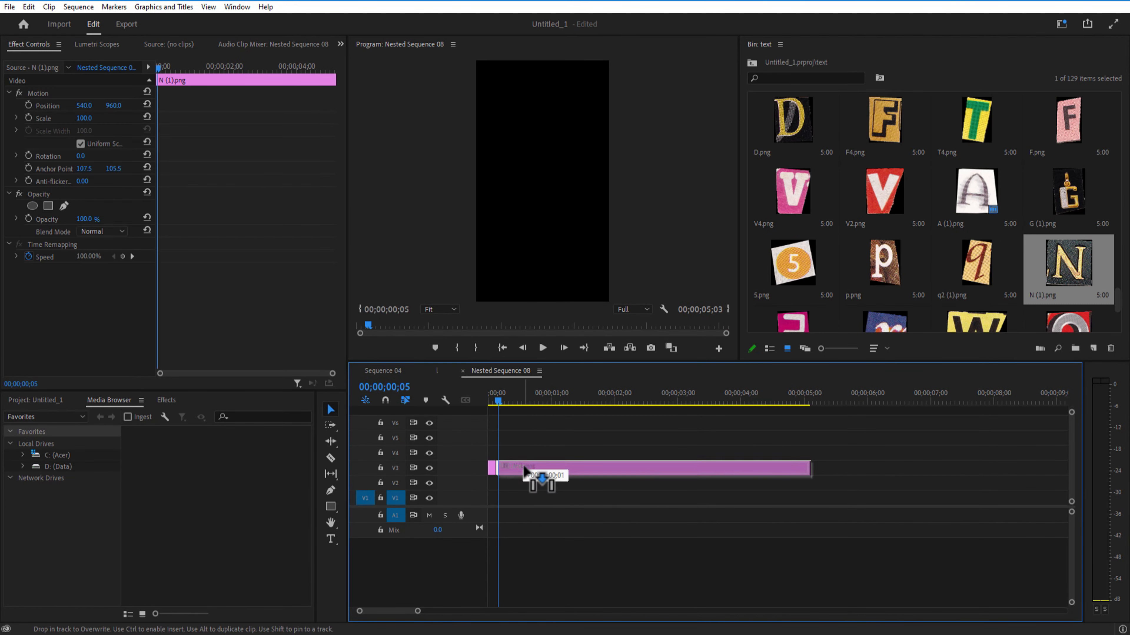
pyautogui.moveTo(530, 474); pyautogui.dragTo(517, 479)
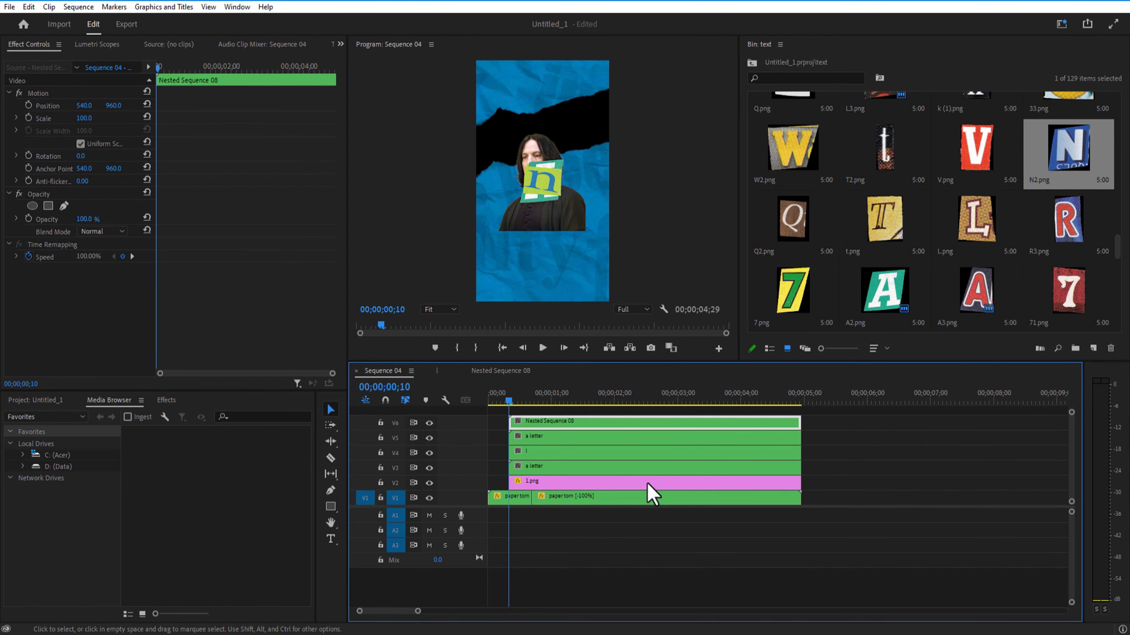
# Set the "a letter" nest on V3 to position 219, 1284 and scale 60 in Sequence 04
pyautogui.click(536, 466)
pyautogui.moveTo(85, 105); pyautogui.dragTo(14, 106)
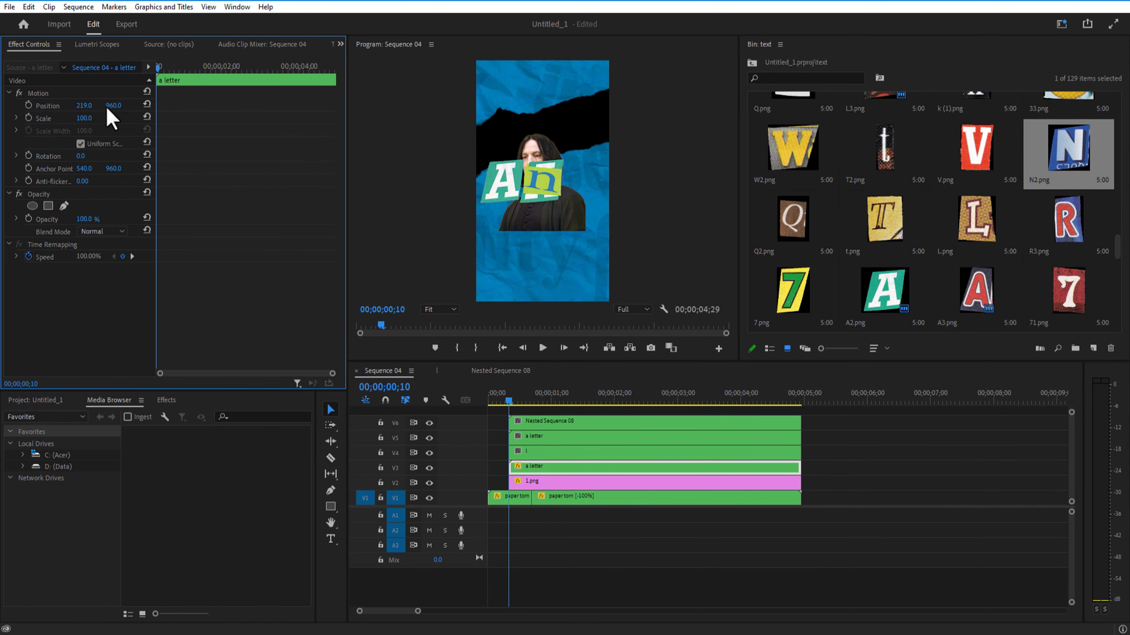
pyautogui.moveTo(113, 106); pyautogui.dragTo(175, 105)
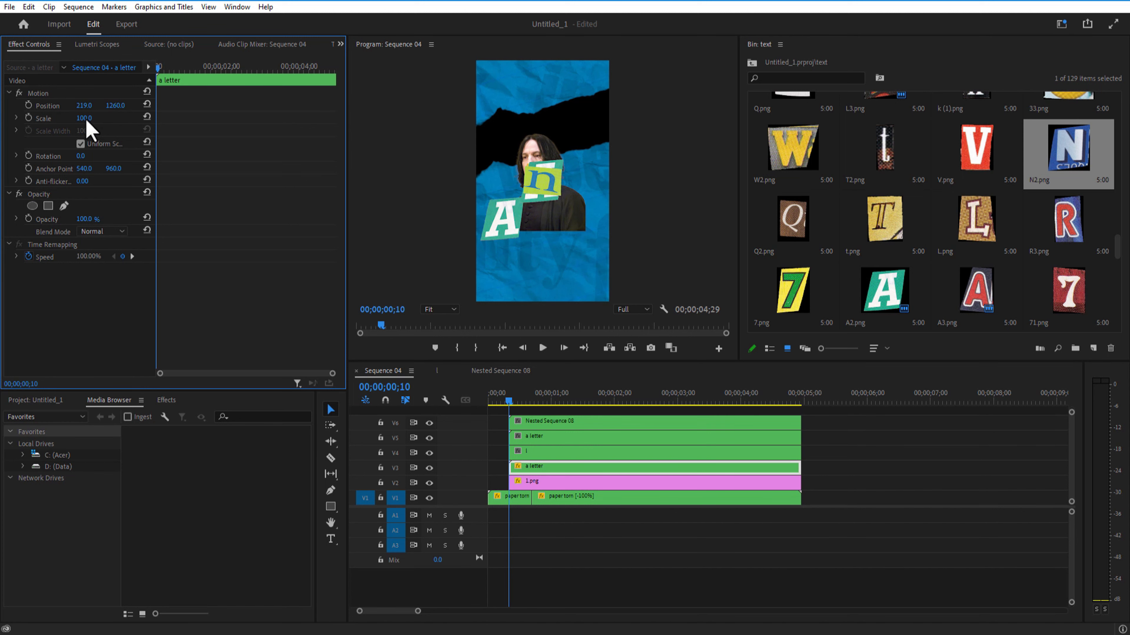
pyautogui.moveTo(84, 119); pyautogui.dragTo(56, 118)
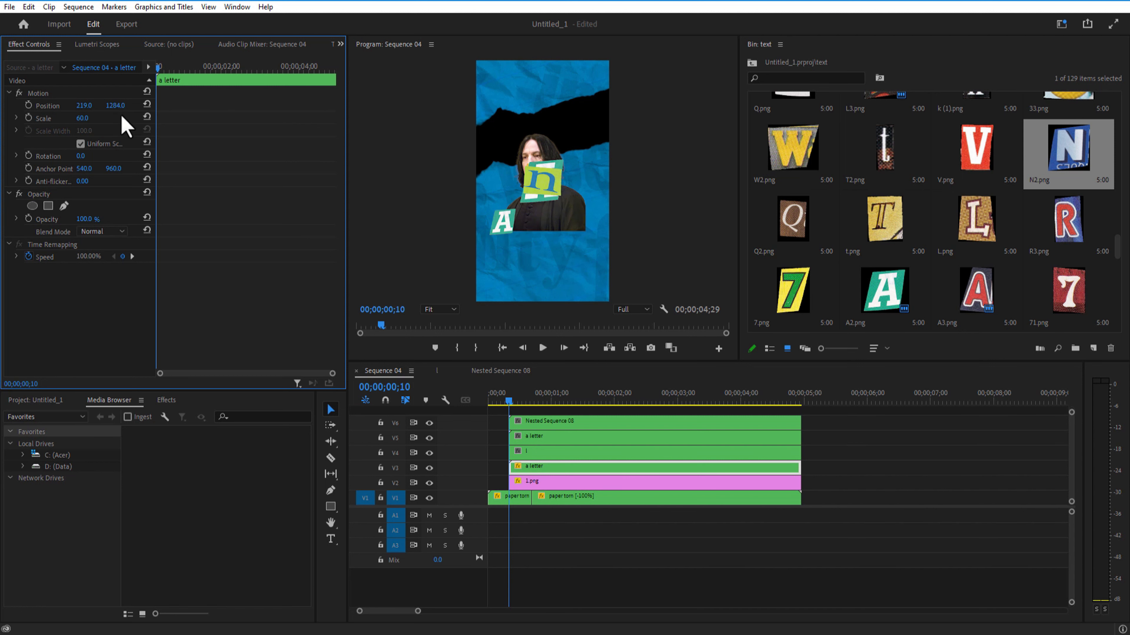
# Line up the "l" nest on V4 and the "a letter" nest on V5 to the right of the first A, scaled down to match
pyautogui.click(536, 453)
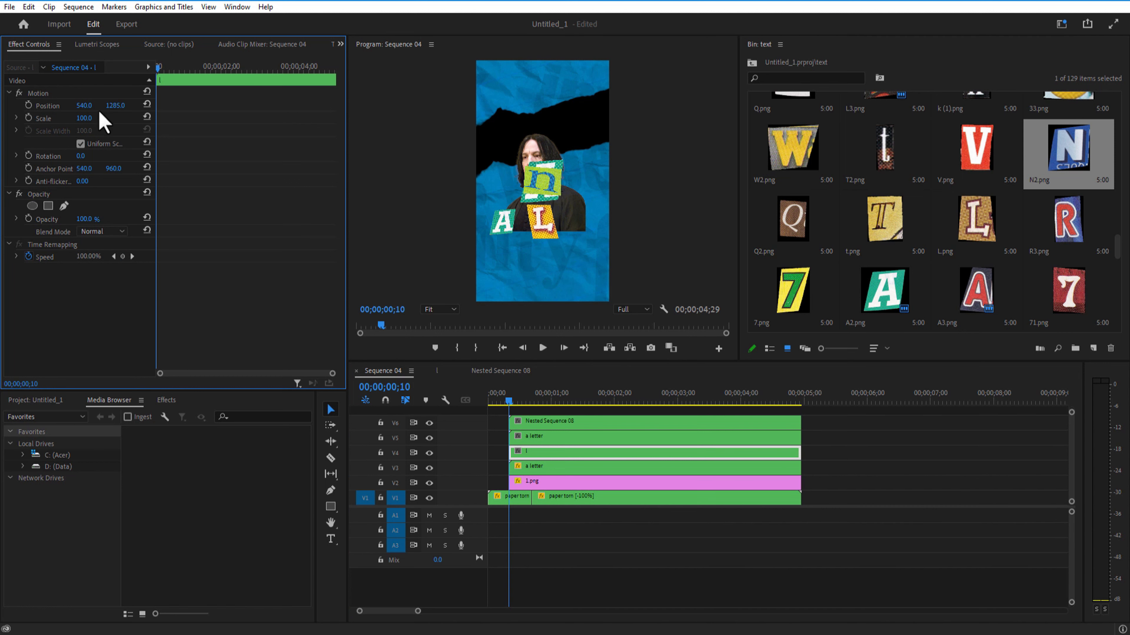
pyautogui.moveTo(84, 106)
pyautogui.mouseDown()
pyautogui.moveTo(44, 105)
pyautogui.moveTo(66, 118)
pyautogui.moveTo(77, 106)
pyautogui.mouseUp()
pyautogui.click(536, 438)
pyautogui.moveTo(115, 105); pyautogui.dragTo(238, 106)
pyautogui.moveTo(84, 105); pyautogui.dragTo(139, 105)
pyautogui.moveTo(82, 118); pyautogui.dragTo(227, 106)
# Rename the Nested Sequence 08 clip on V6 as "n" and place it at position 865, 1264 with scale 56
pyautogui.rightClick(562, 423)
pyautogui.click(596, 555)
pyautogui.write('n')
pyautogui.press('Return')
pyautogui.moveTo(115, 105); pyautogui.dragTo(249, 105)
pyautogui.moveTo(83, 118); pyautogui.dragTo(65, 118)
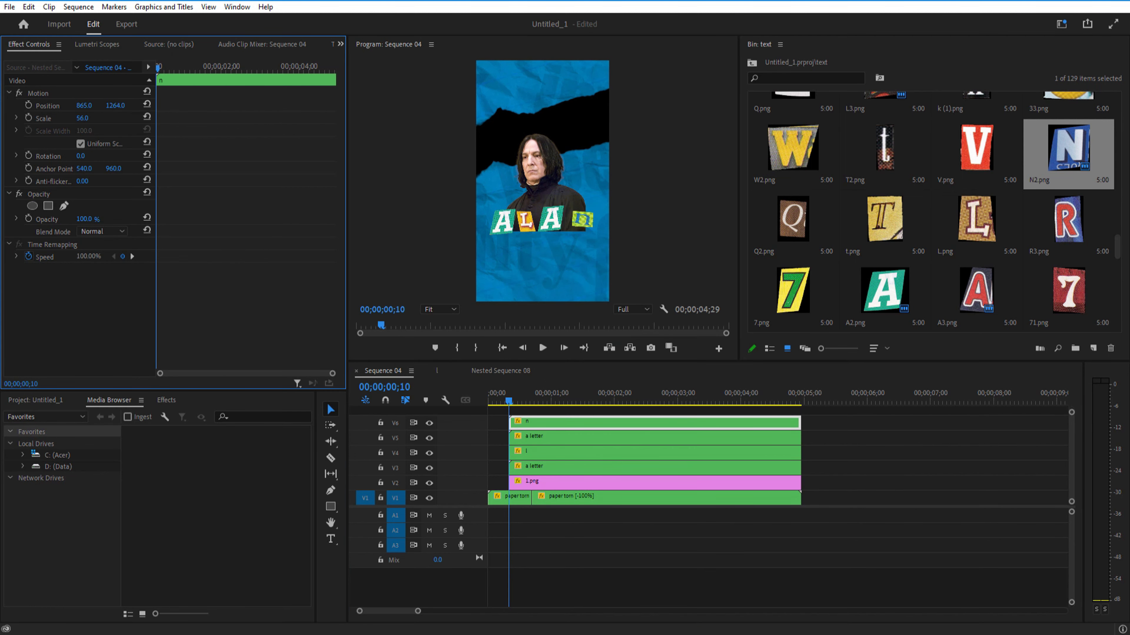